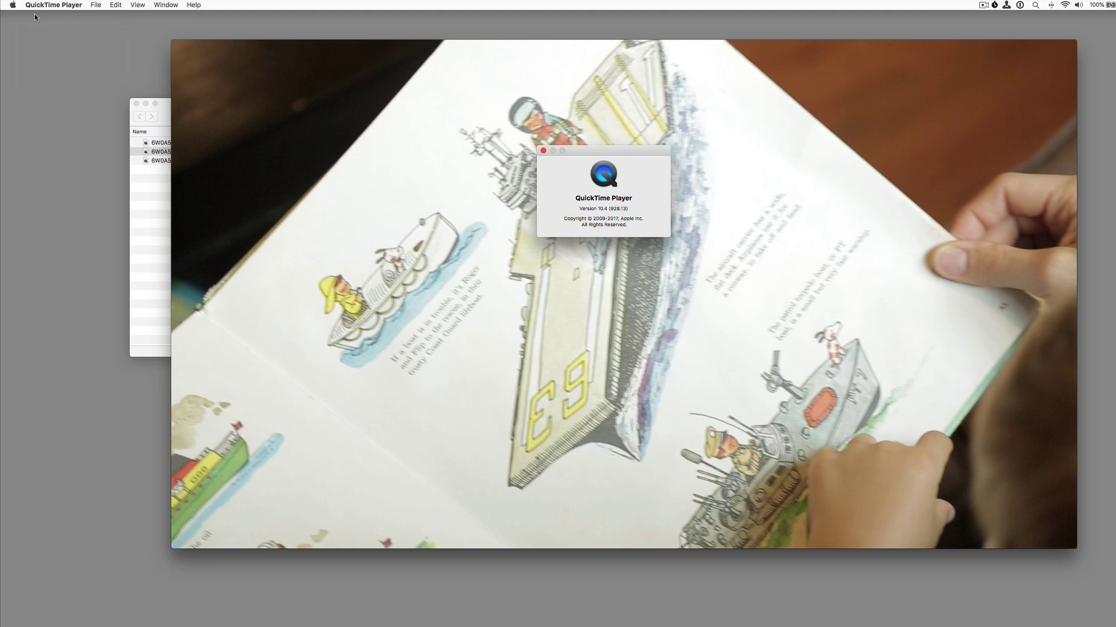
Step: Close the version information window and scrub through the beginning of the 6W0A5106.MOV clip
mouse_move(328, 341)
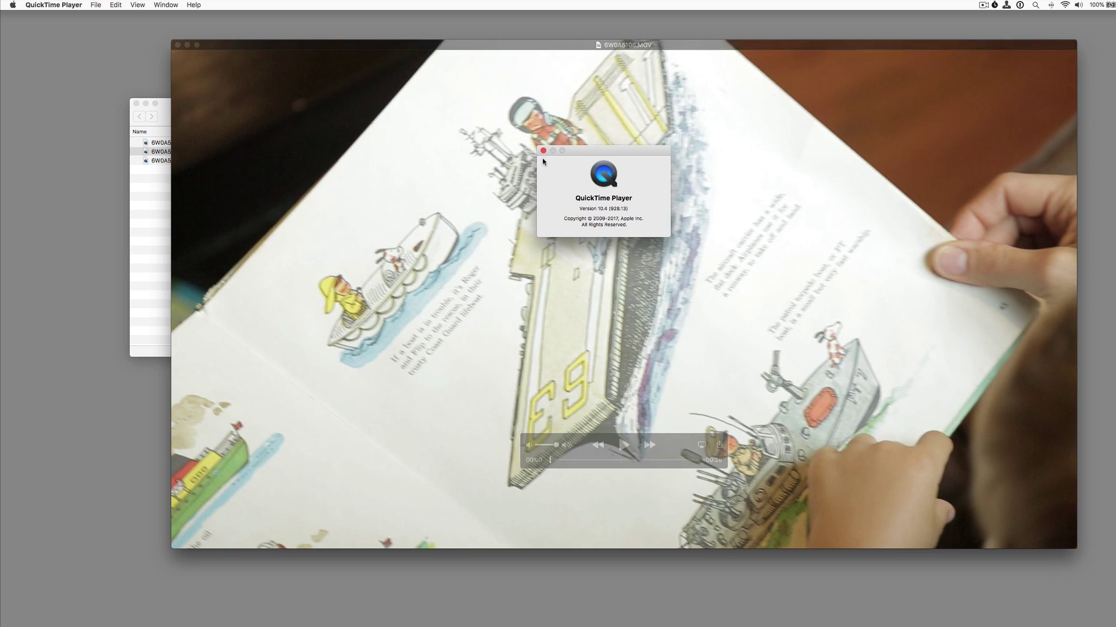
left_click(543, 152)
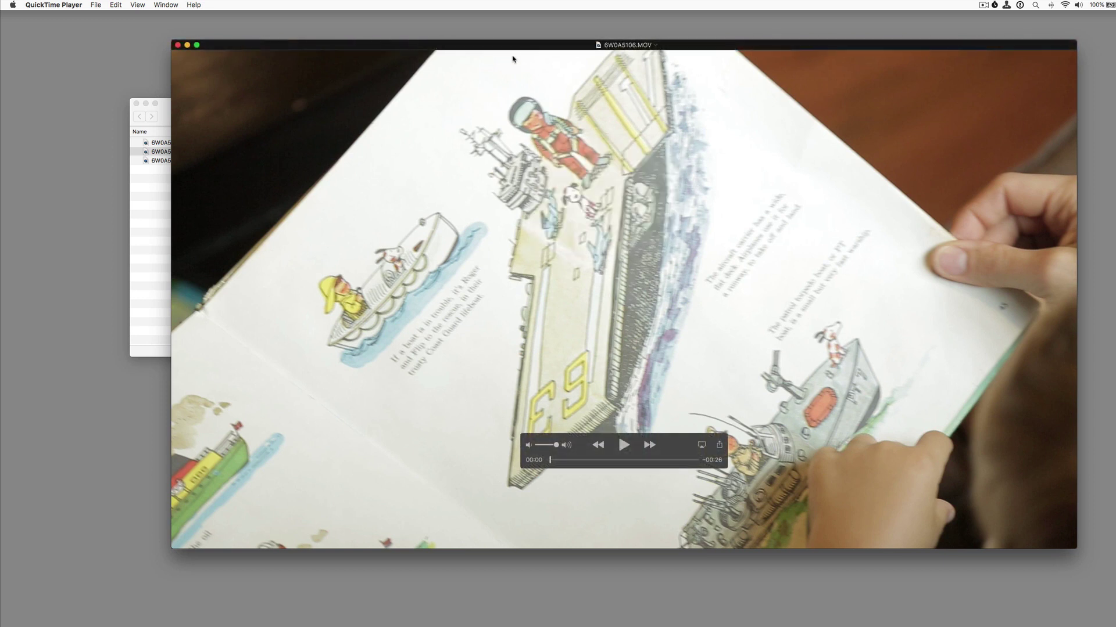
left_click_drag(515, 47, 496, 51)
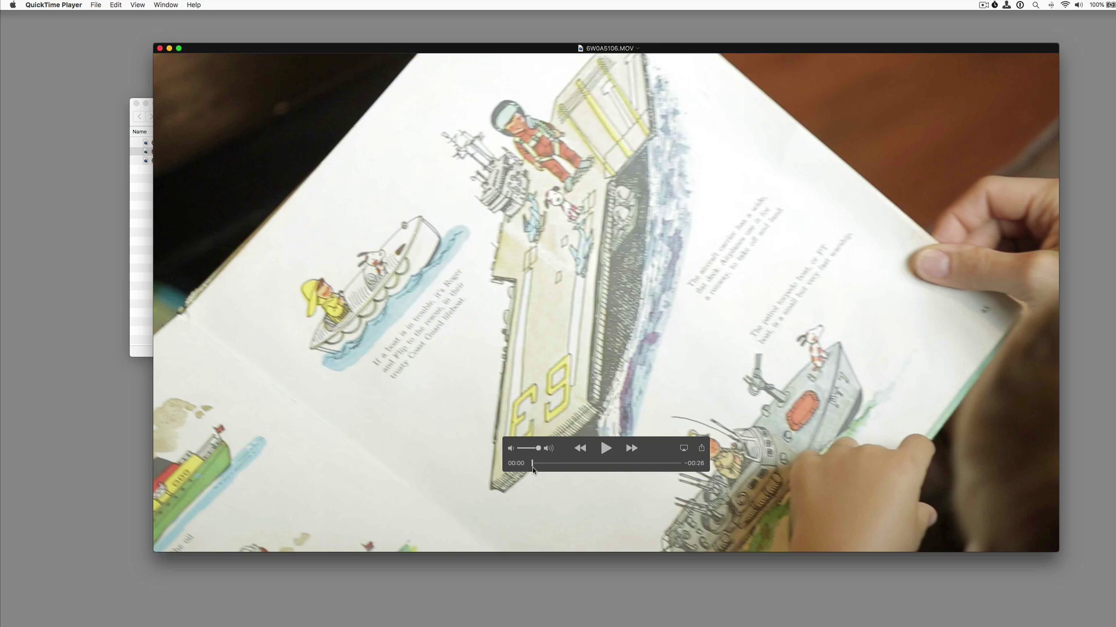
mouse_move(532, 467)
left_mouse_down()
mouse_move(634, 465)
mouse_move(535, 465)
mouse_move(568, 466)
mouse_move(544, 467)
mouse_move(553, 465)
left_mouse_up()
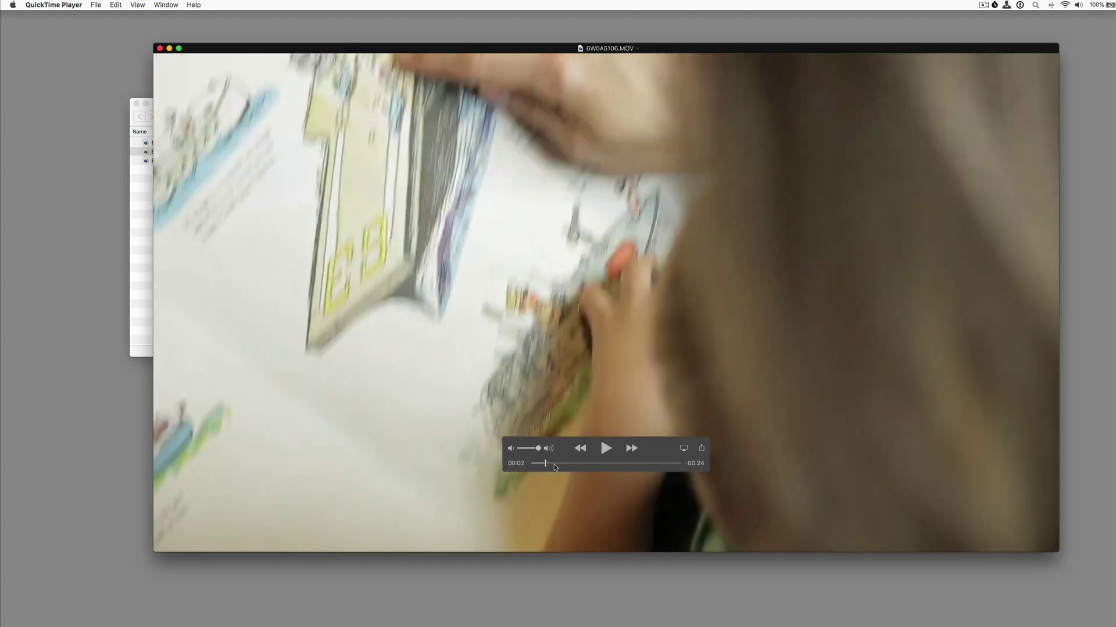
left_click(138, 5)
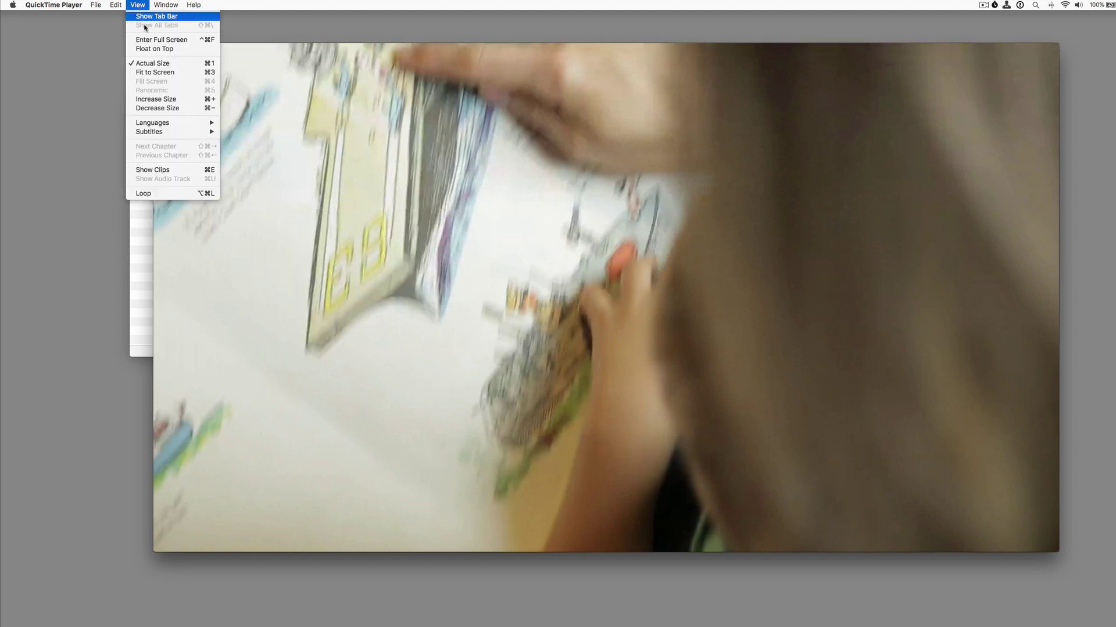
left_click(155, 170)
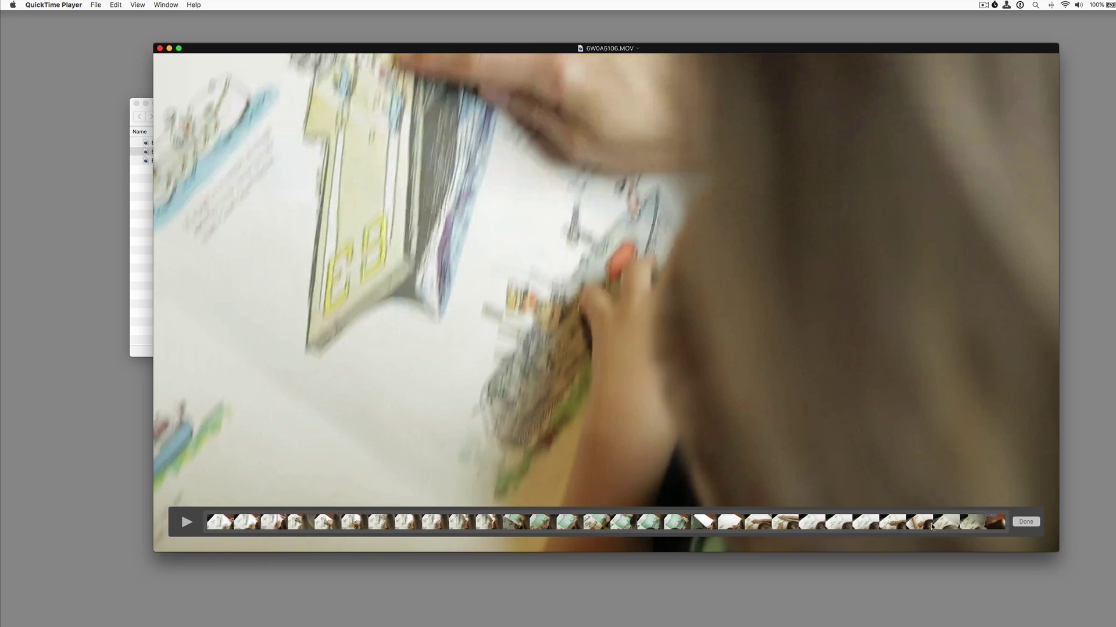
left_click(268, 528)
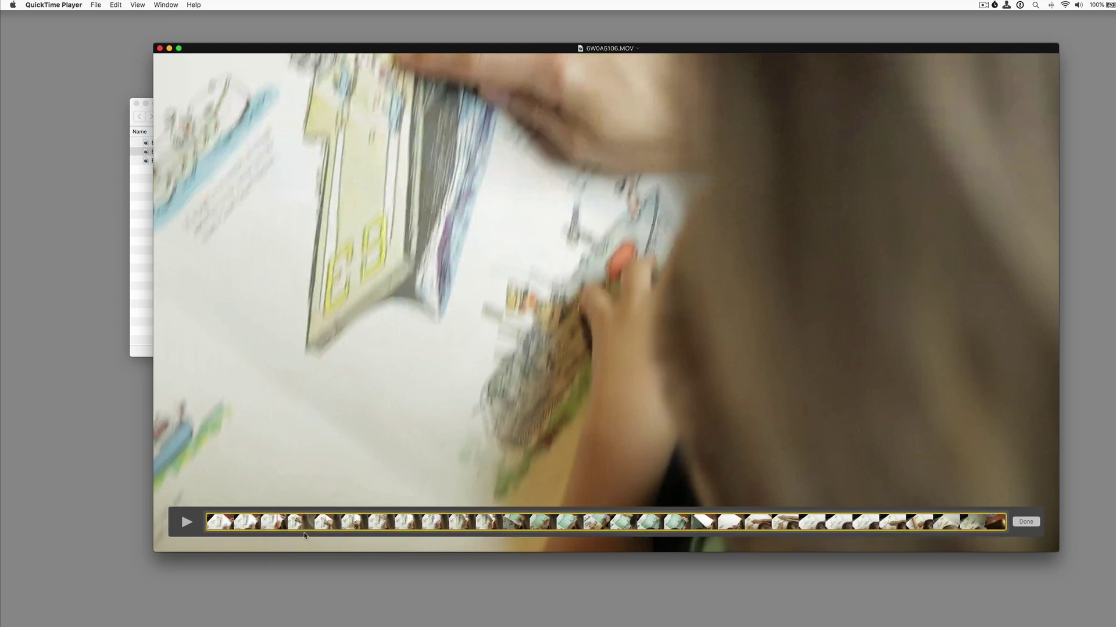
double_click(604, 525)
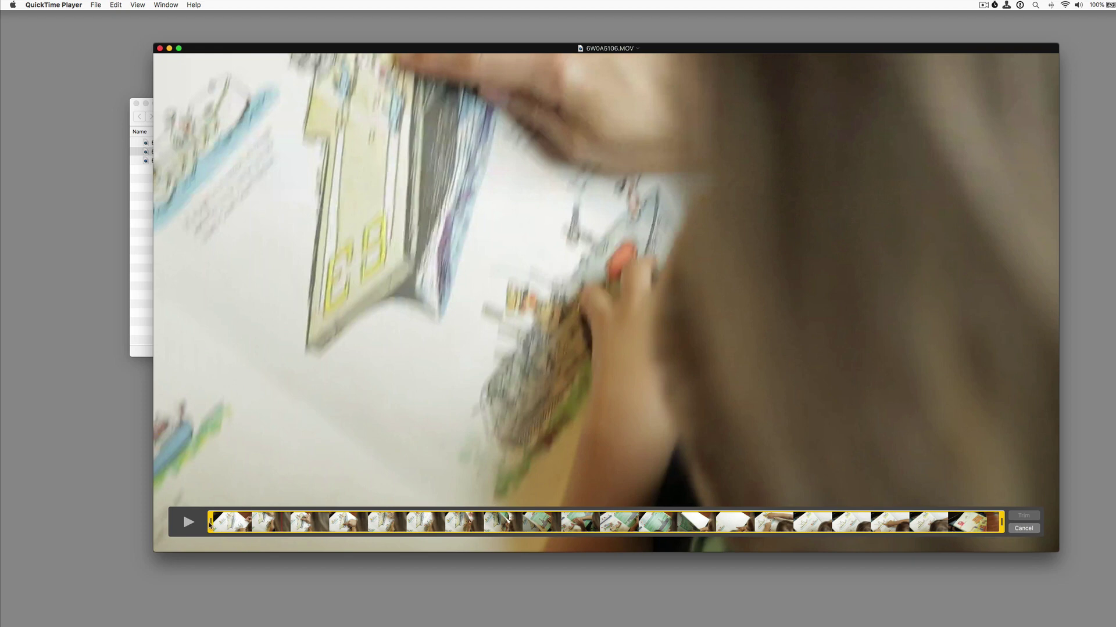
mouse_move(210, 526)
left_mouse_down()
mouse_move(258, 524)
mouse_move(210, 525)
left_mouse_up()
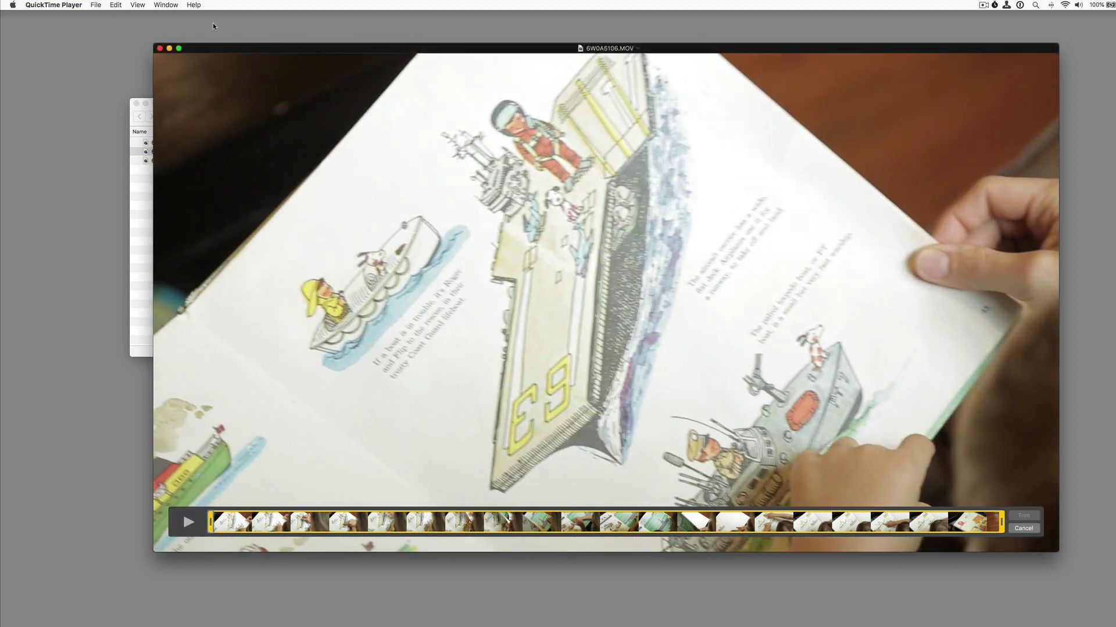
left_click(137, 5)
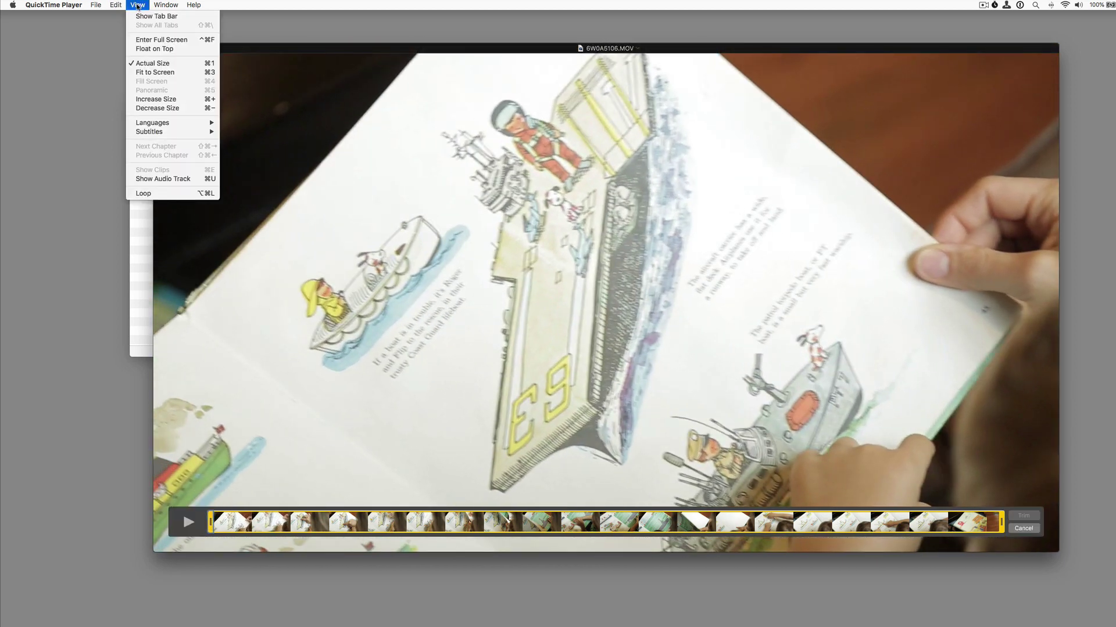
left_click(327, 200)
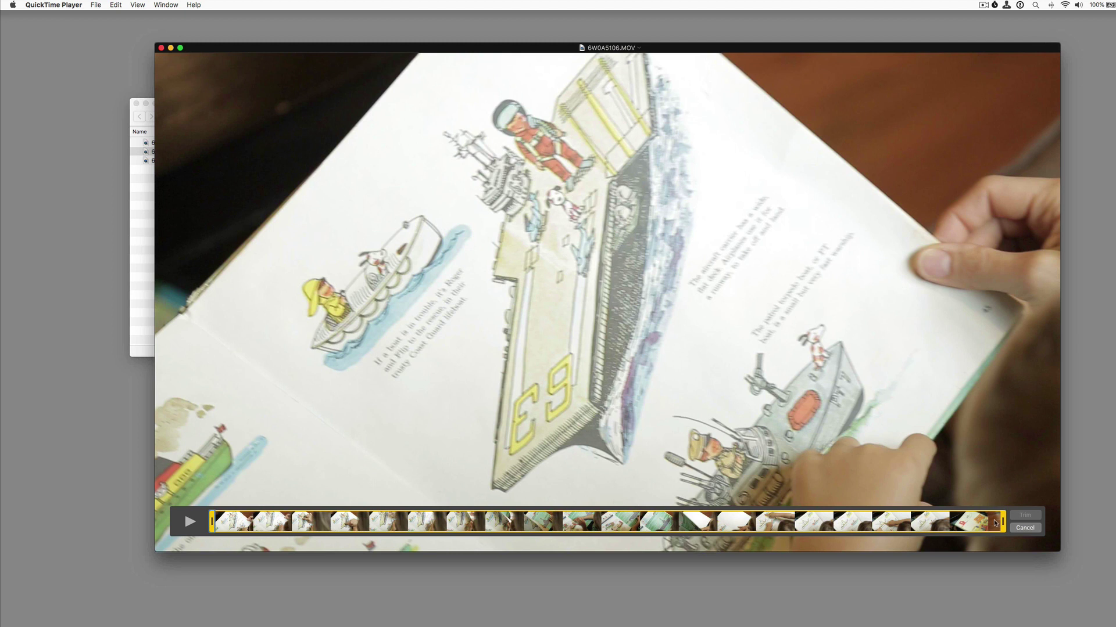
left_click(1028, 529)
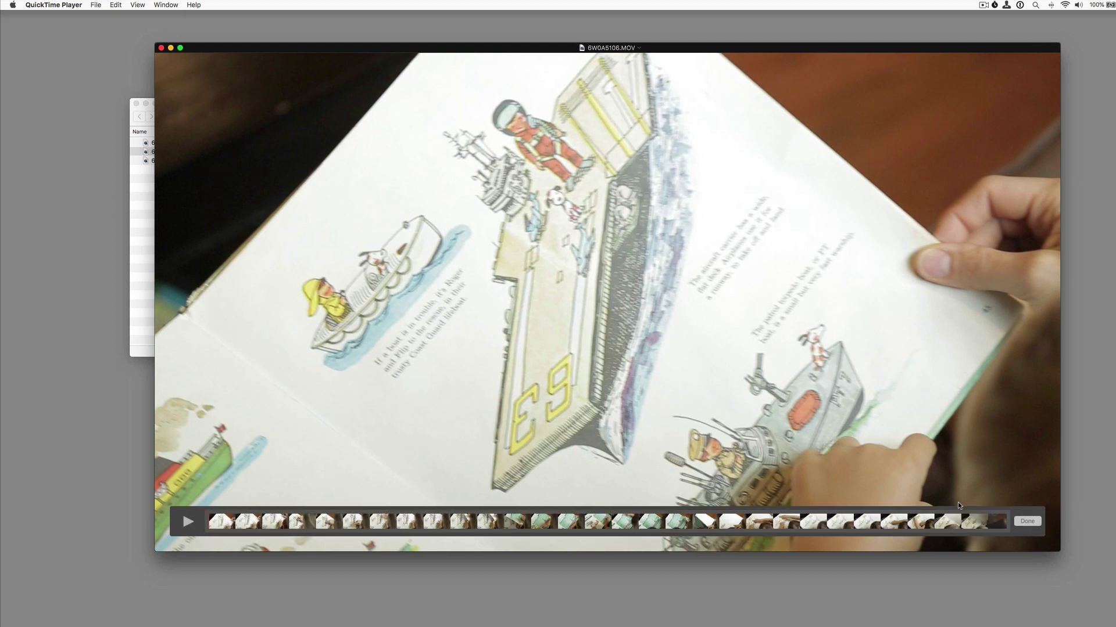
left_click(1027, 521)
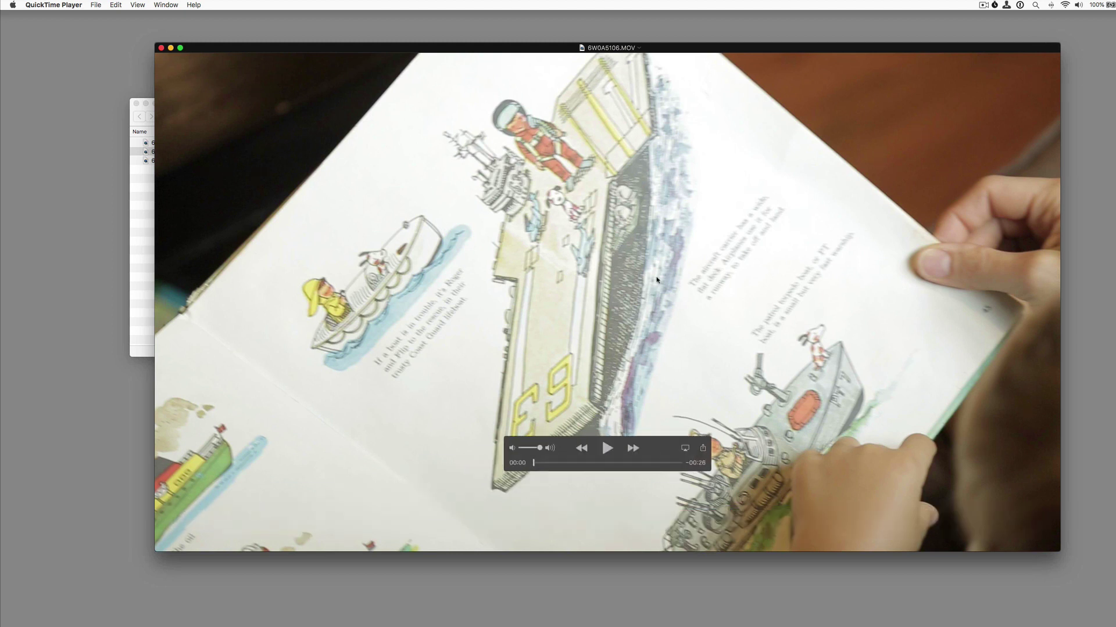
Step: Trim 6W0A5106.MOV to about 8 seconds, from the hand pointing at the aircraft carrier to the submarine page, and play the result from its start
left_click(115, 5)
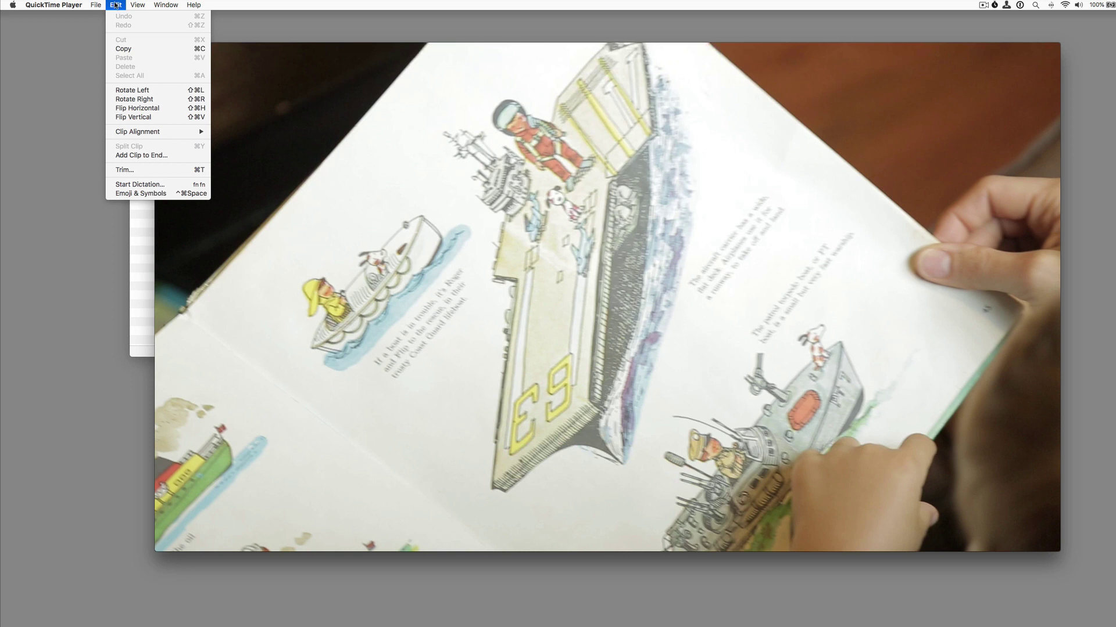
left_click(157, 172)
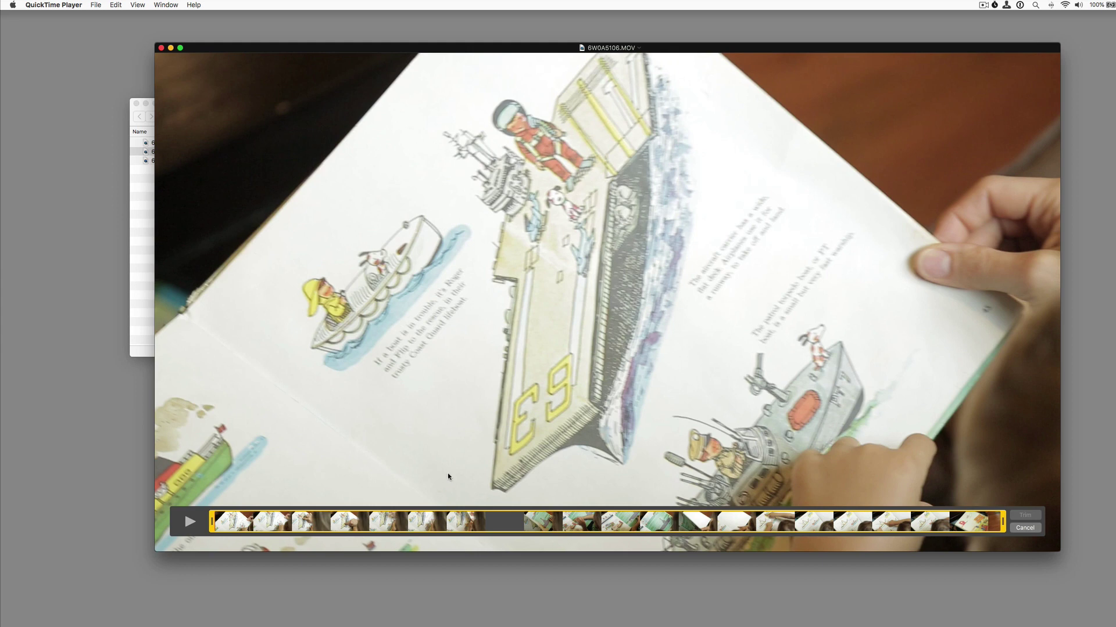
left_click_drag(211, 524, 299, 527)
left_click(187, 523)
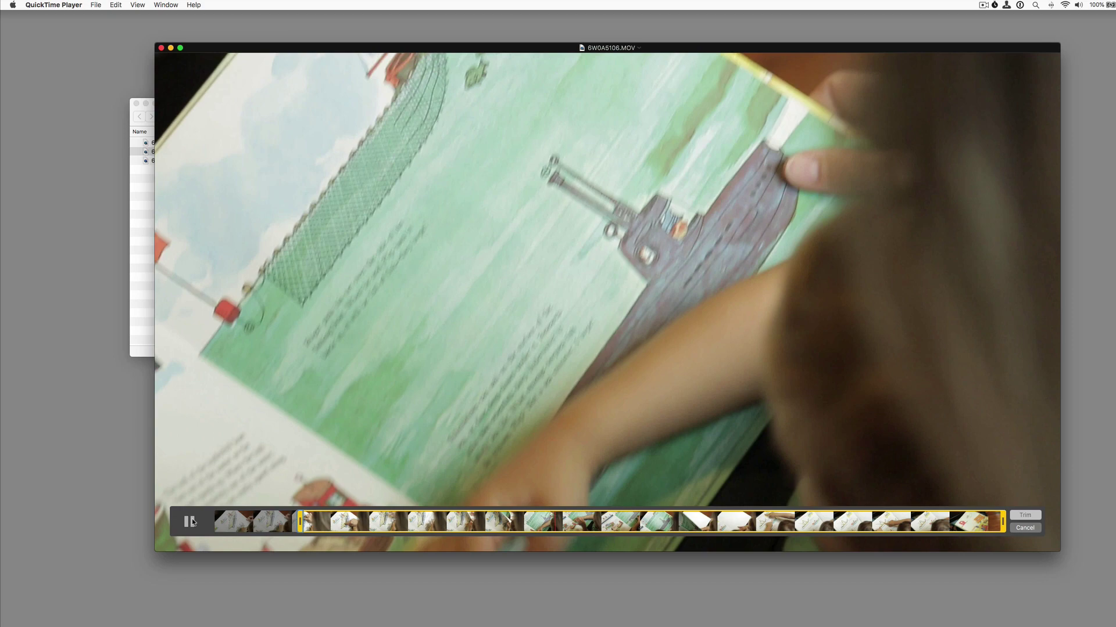
left_click(190, 522)
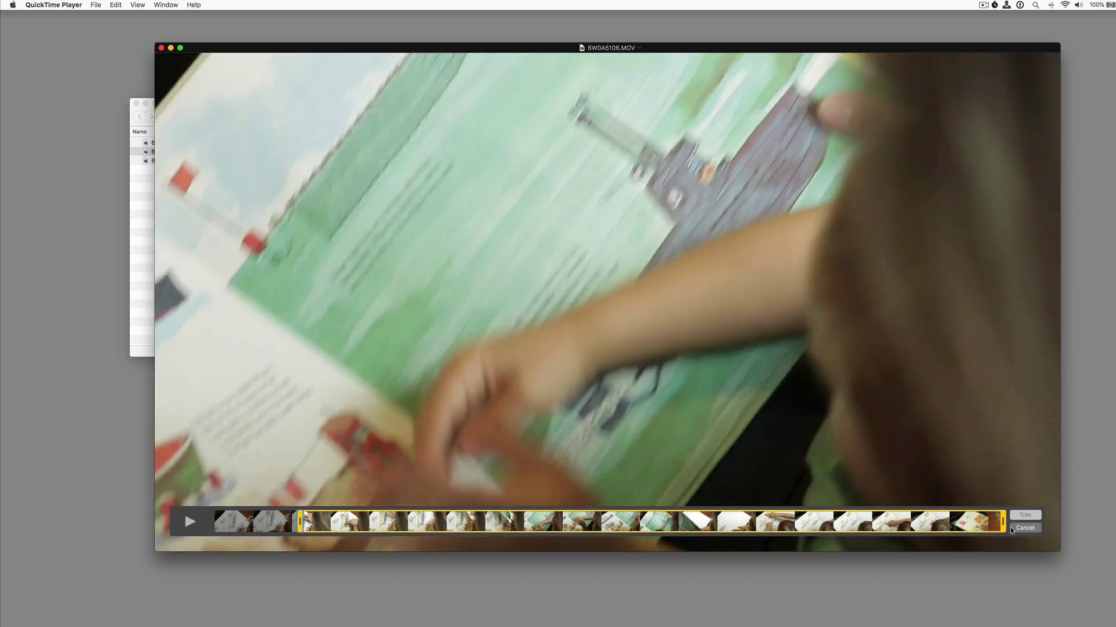
left_click_drag(1004, 527, 547, 526)
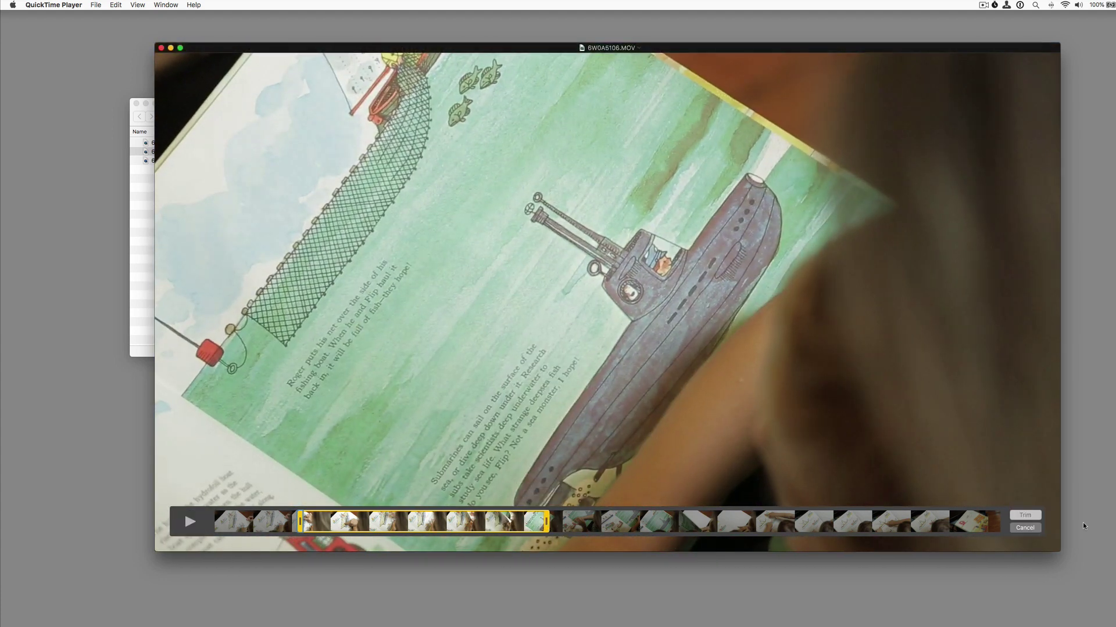
left_click(1025, 515)
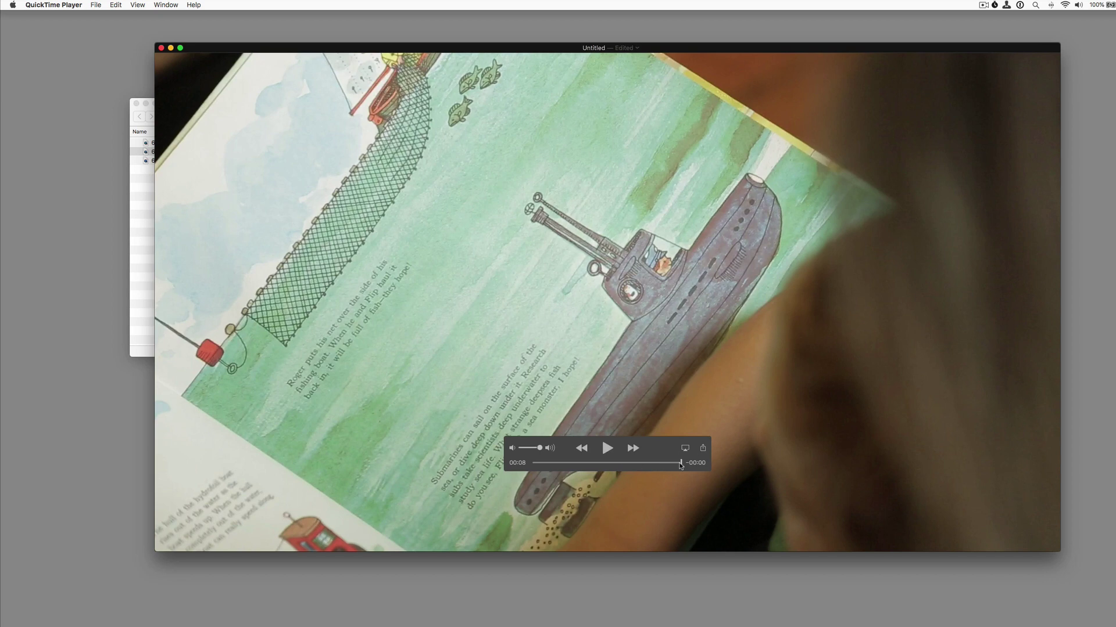
left_click_drag(680, 465, 473, 485)
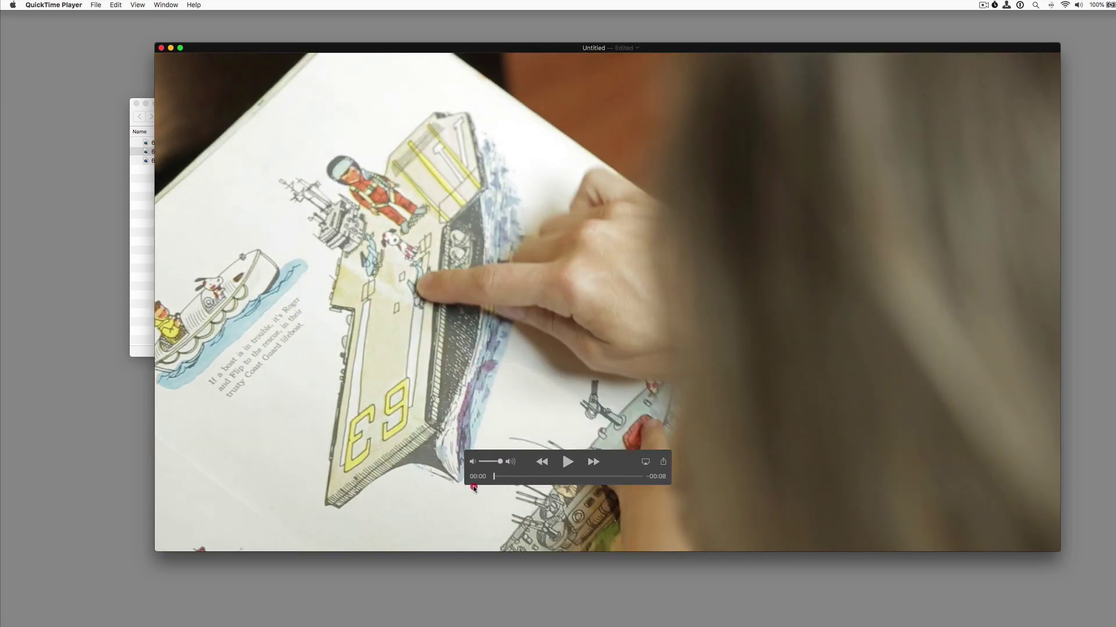
key("space")
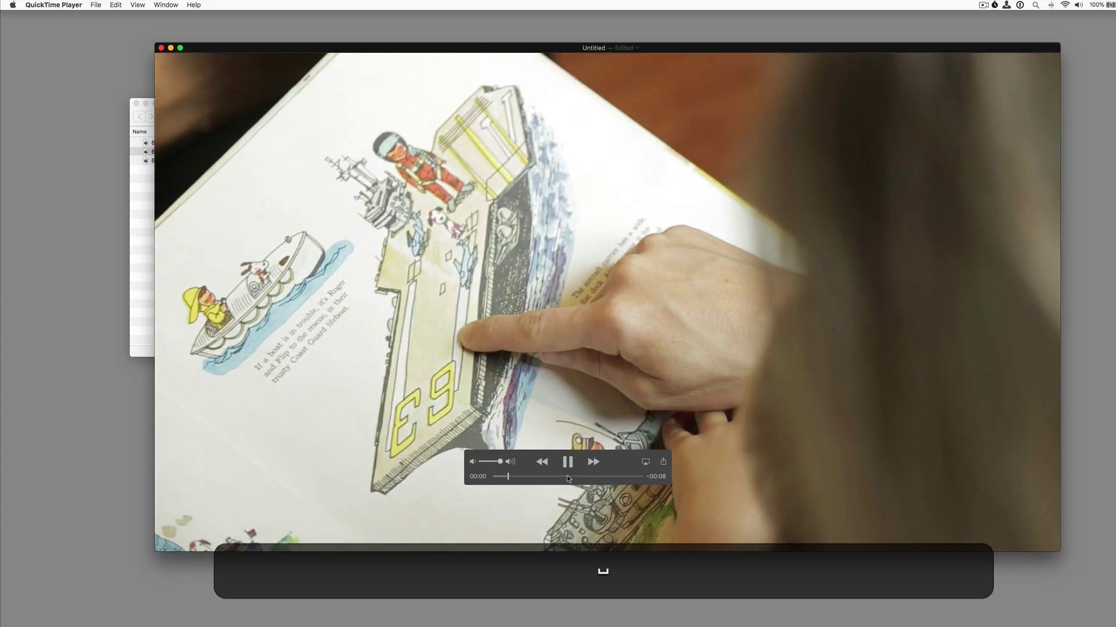
Step: Close the trimmed clip, saving it as "bookshot 01.mov" in the quicktime editing folder
left_click(96, 6)
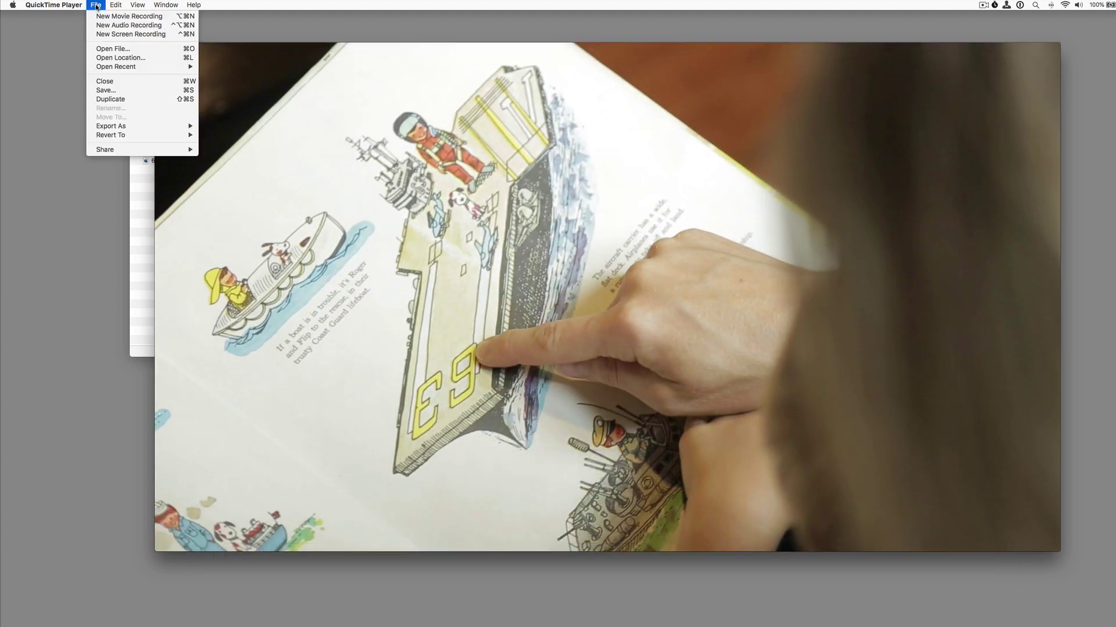
left_click(124, 82)
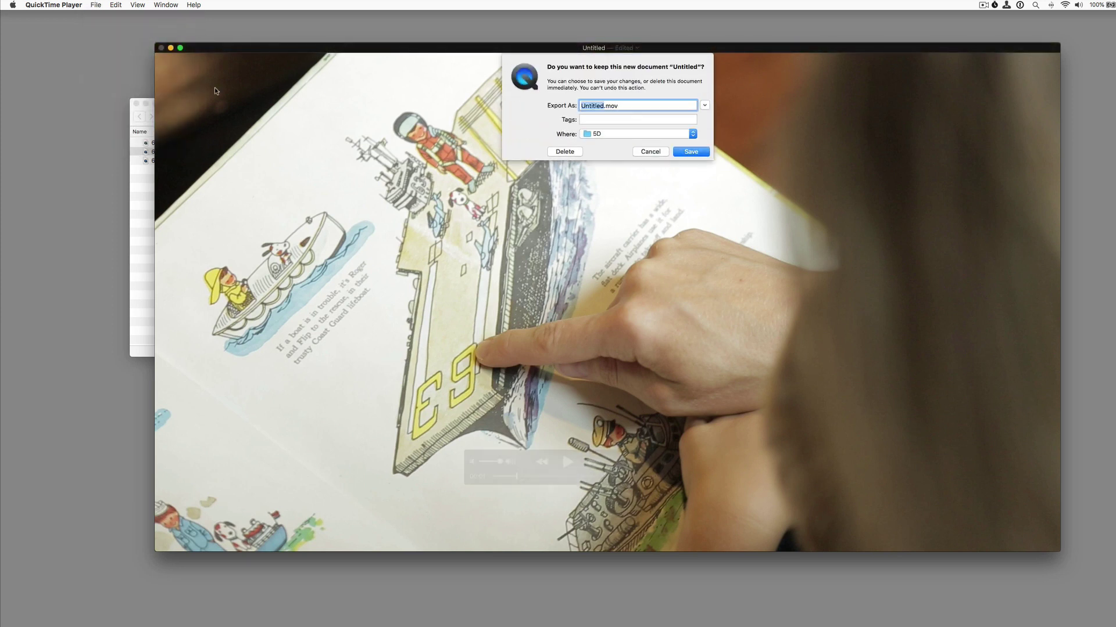
left_click(629, 134)
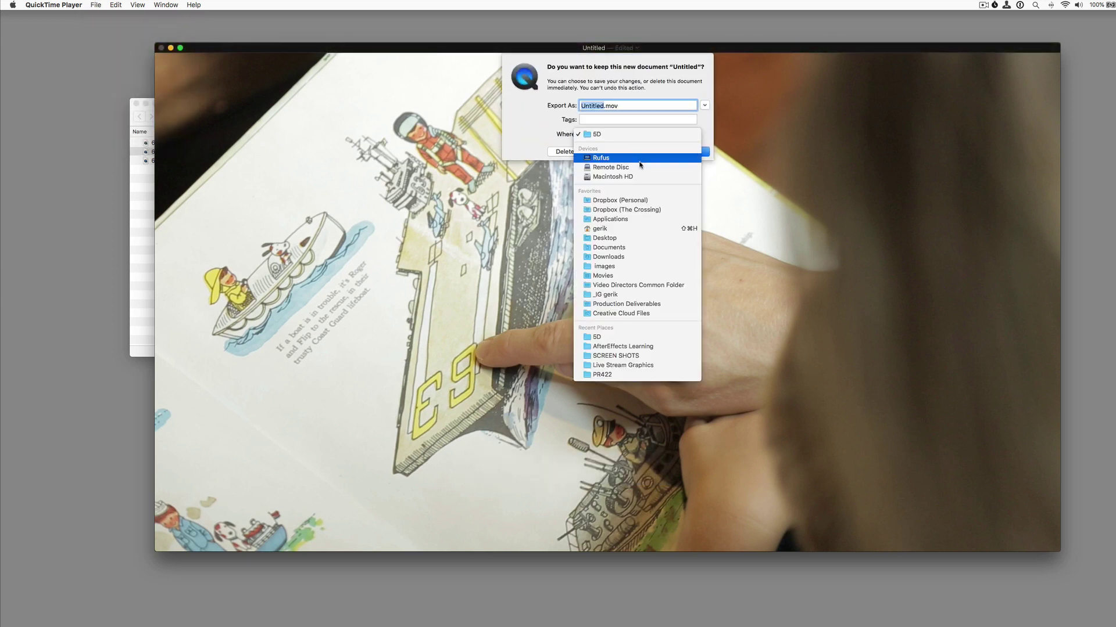
left_click(624, 340)
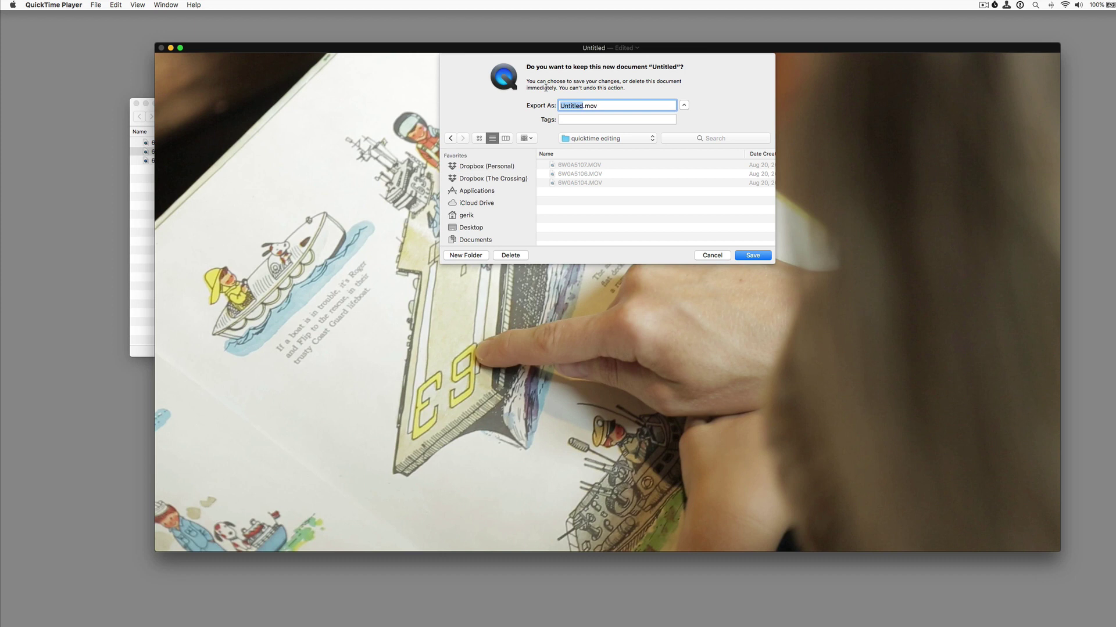
type("booksho")
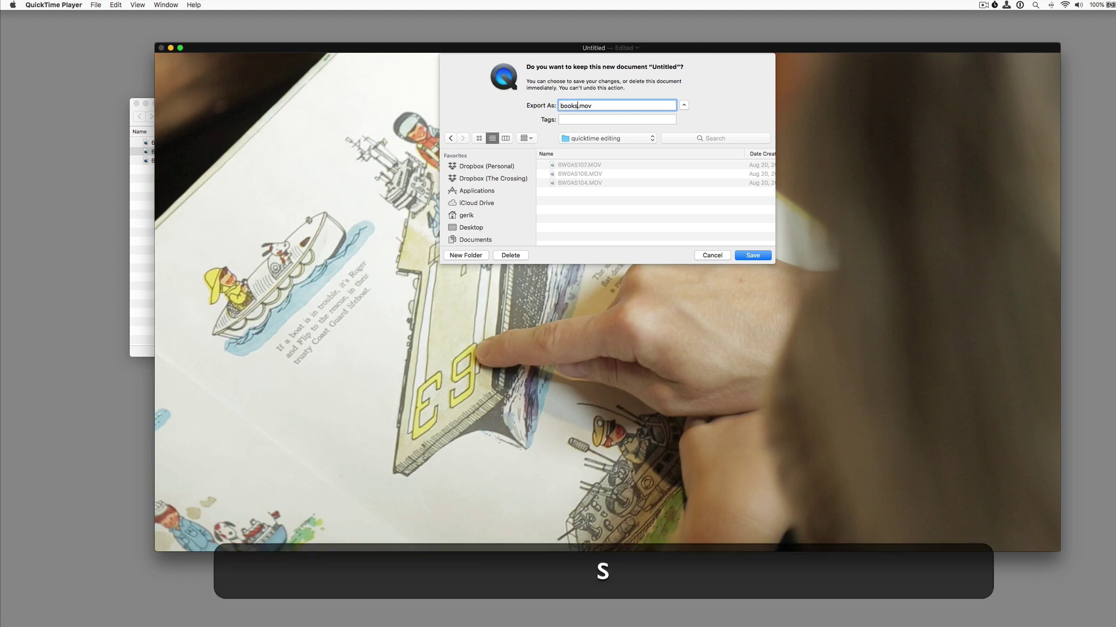
type("t 01")
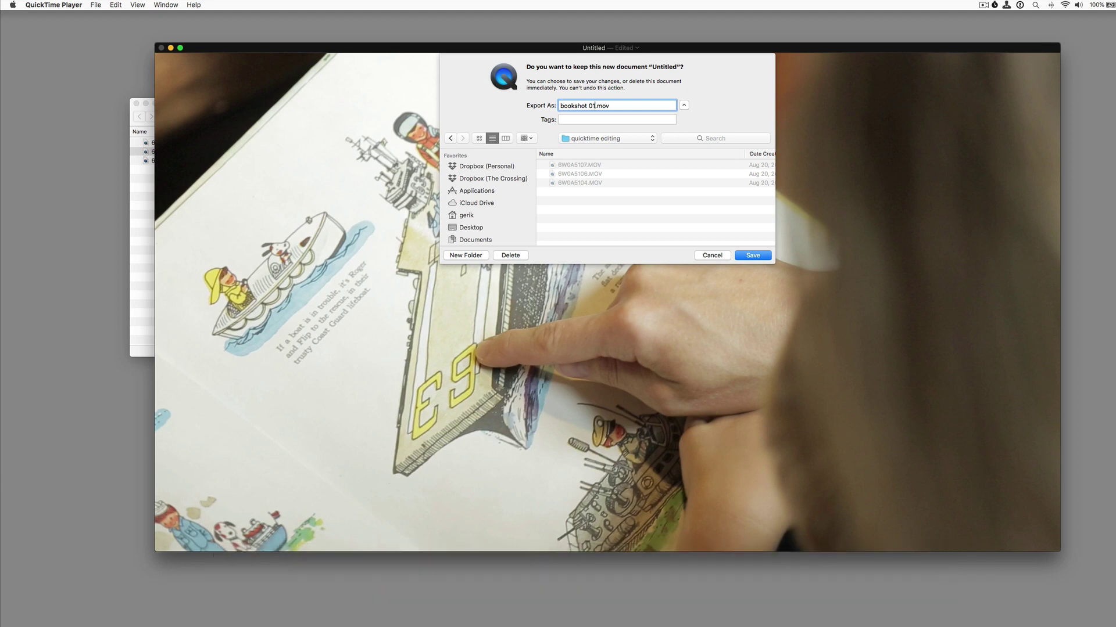
left_click(761, 257)
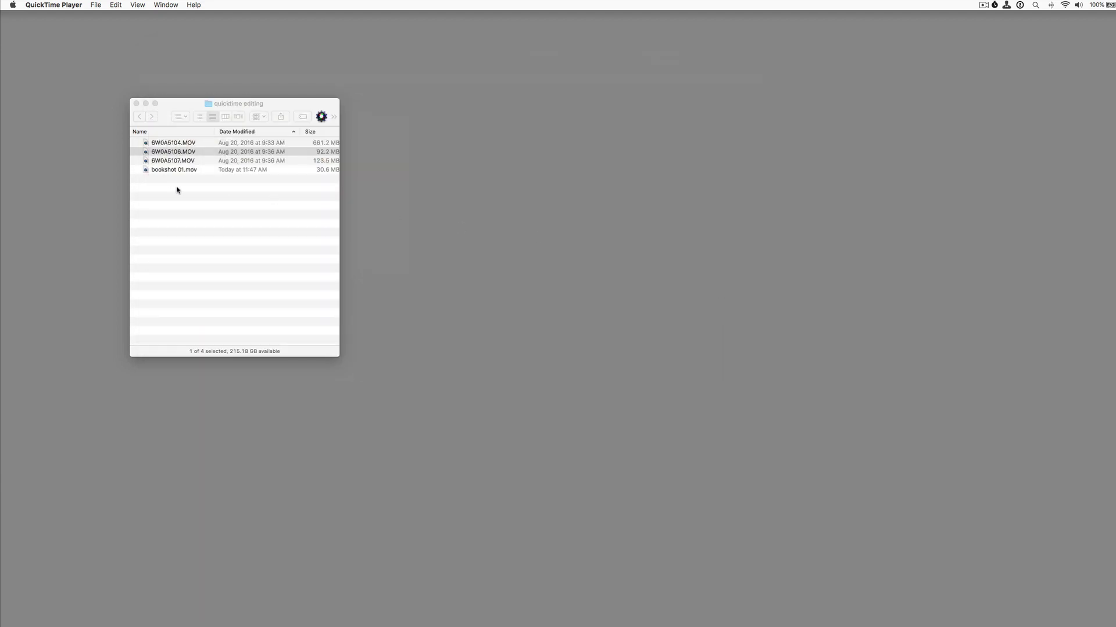
Step: Open 6W0A5104.MOV from the quicktime editing folder and move its window off the file list
left_click(149, 150)
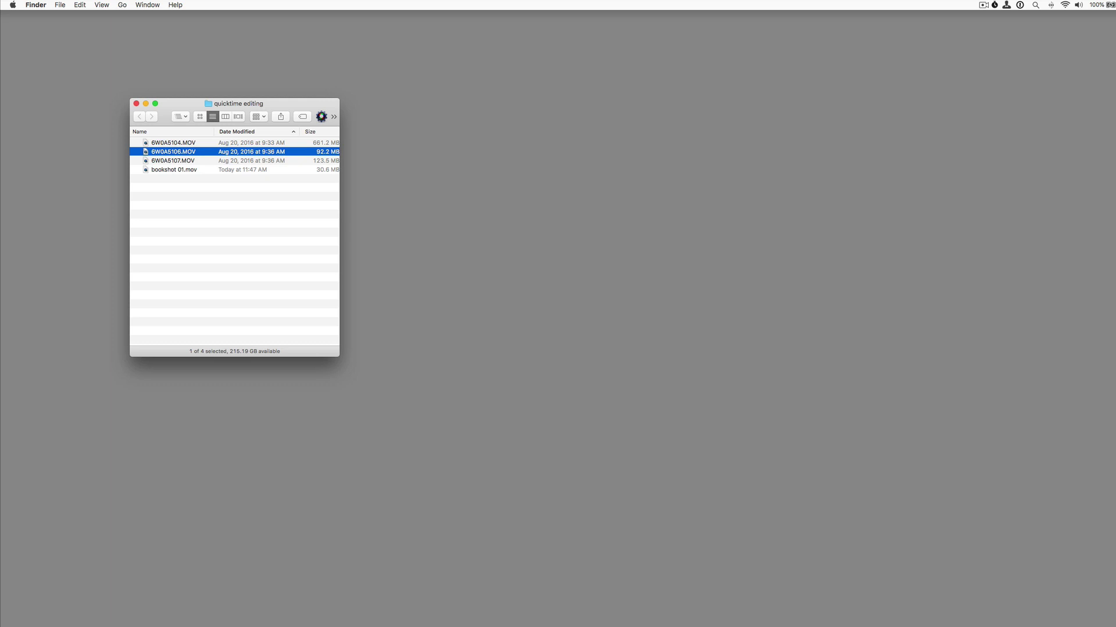
double_click(146, 143)
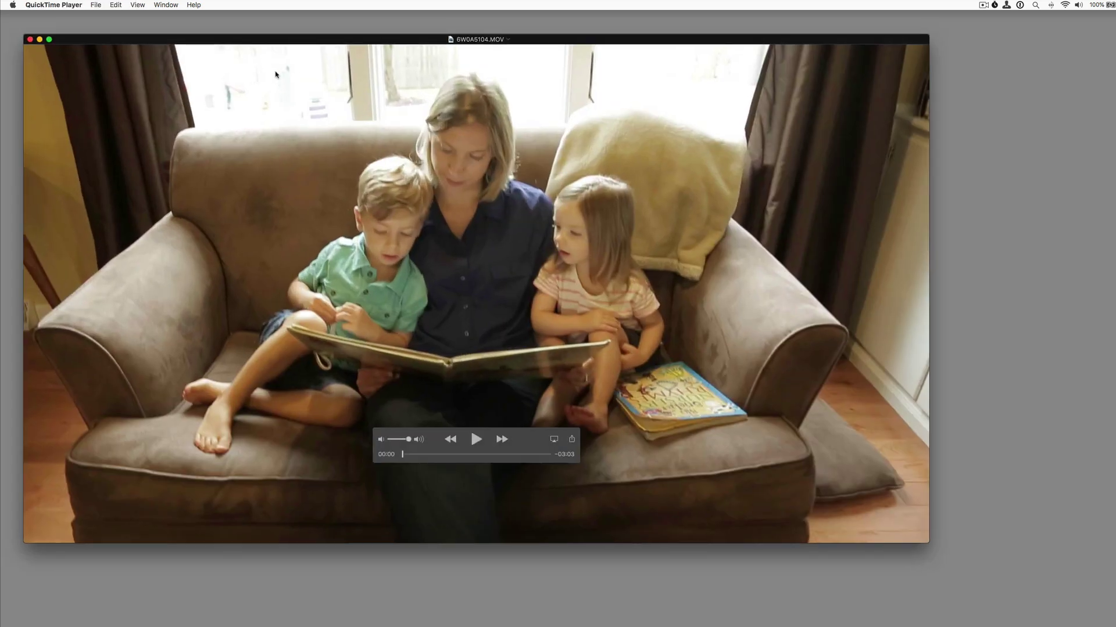
left_click_drag(279, 40, 417, 41)
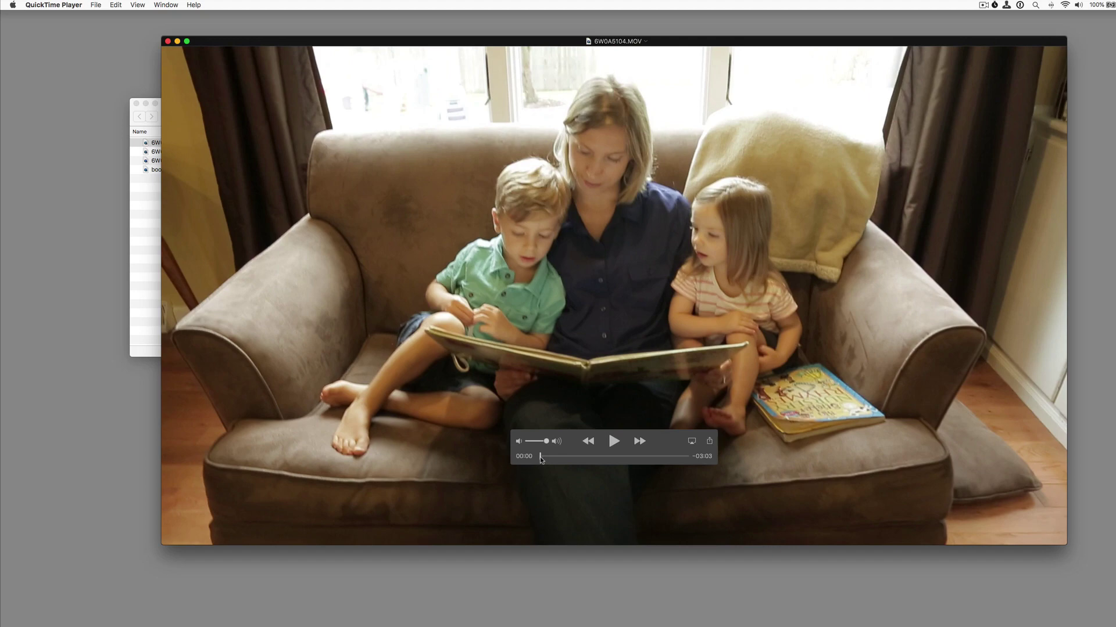
Step: Scrub through the family reading footage, return to its beginning and show the movie's clips
mouse_move(540, 459)
left_mouse_down()
mouse_move(550, 460)
mouse_move(528, 455)
mouse_move(660, 459)
mouse_move(540, 458)
left_mouse_up()
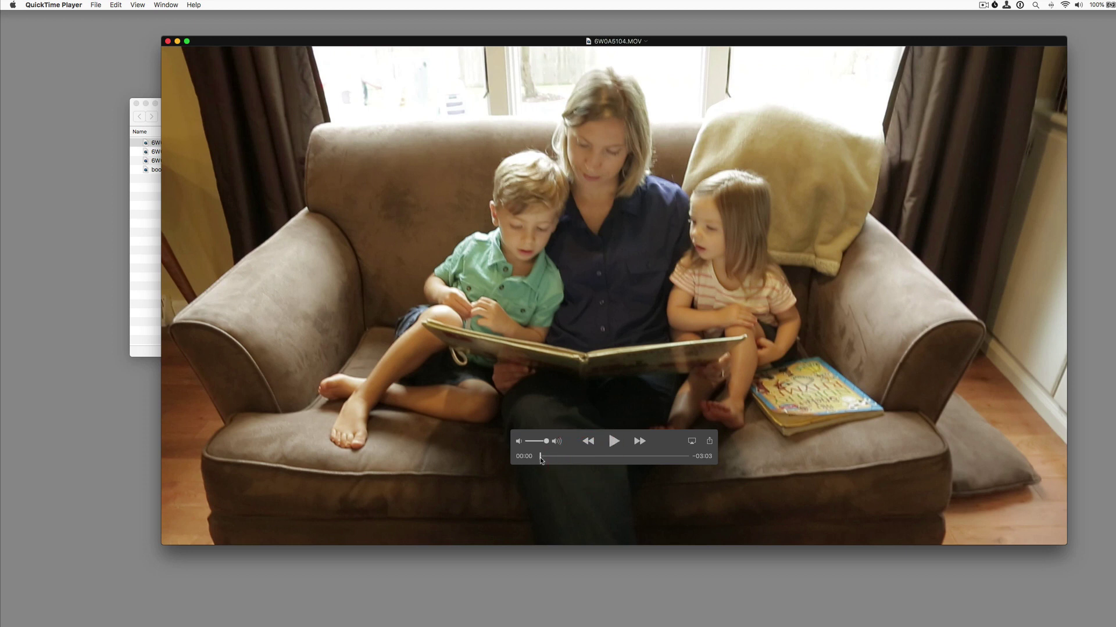
key("space")
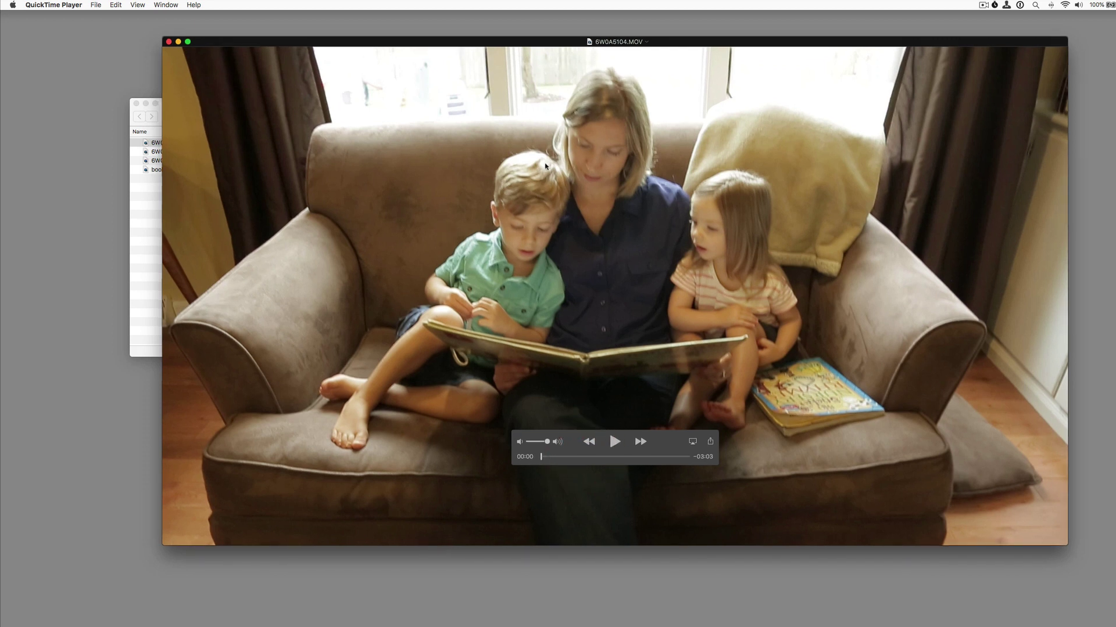
left_click(138, 4)
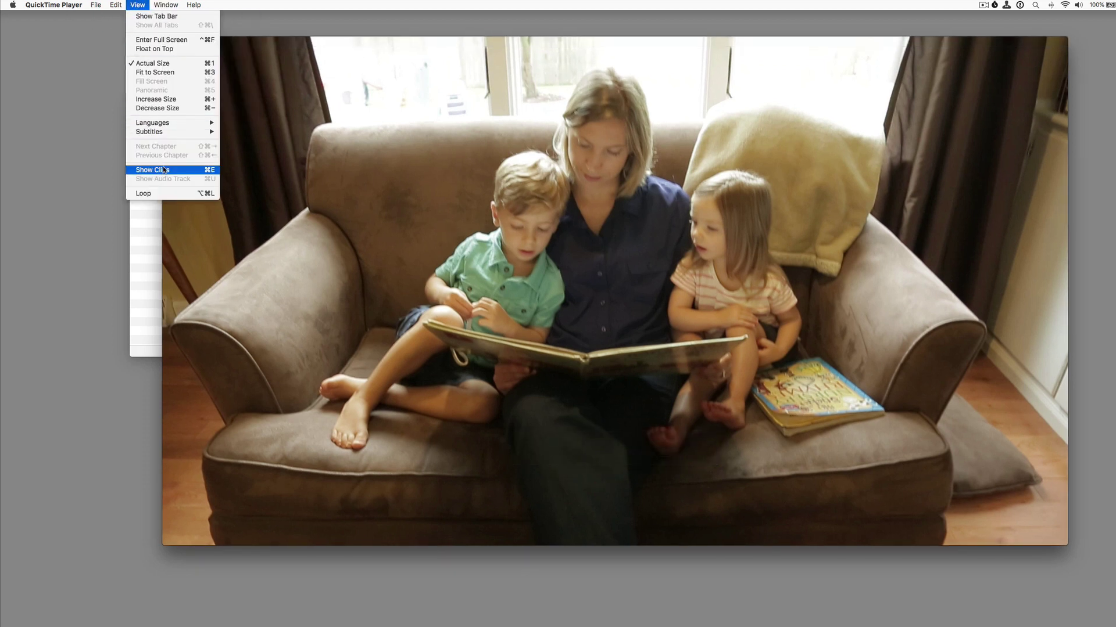
left_click(162, 171)
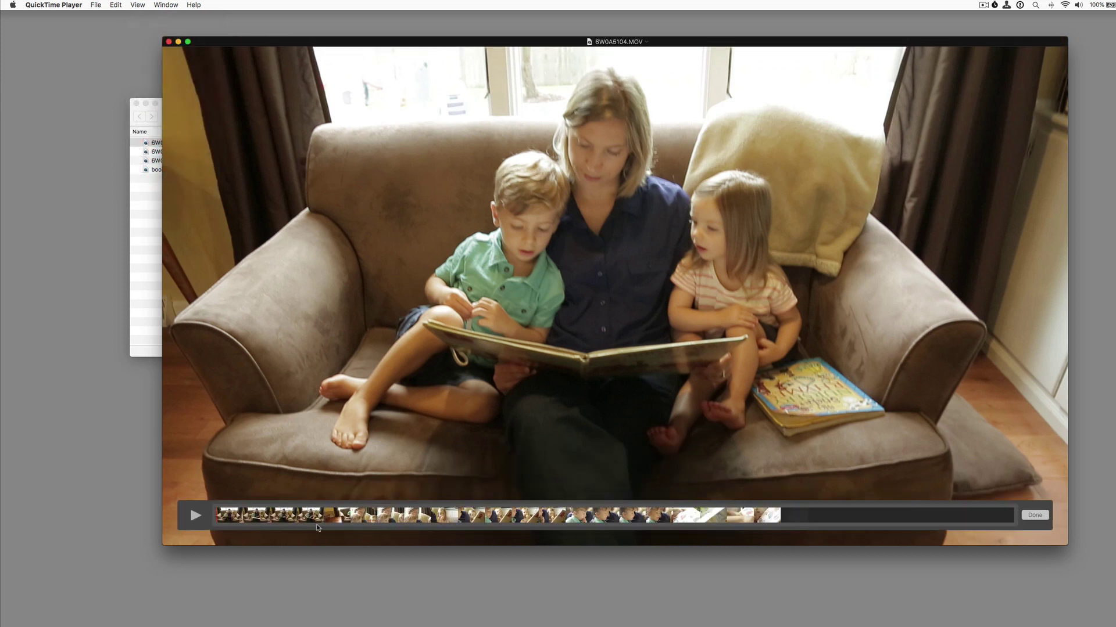
Step: Find the first usable moment in the opening family reading shot, split the movie there and delete the piece before it
left_click(221, 516)
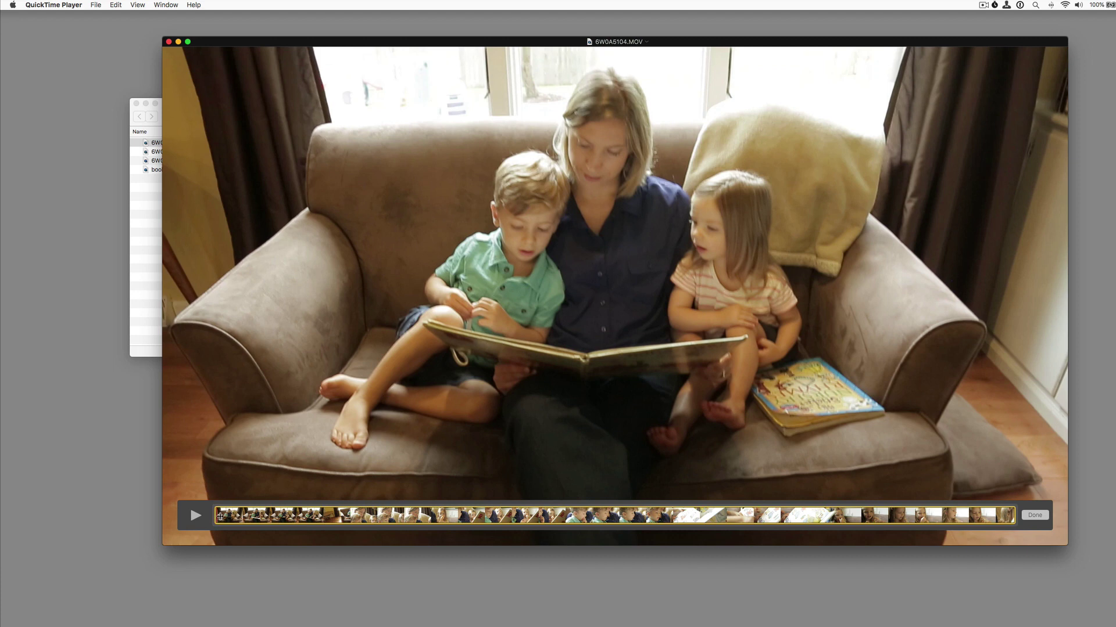
key("space")
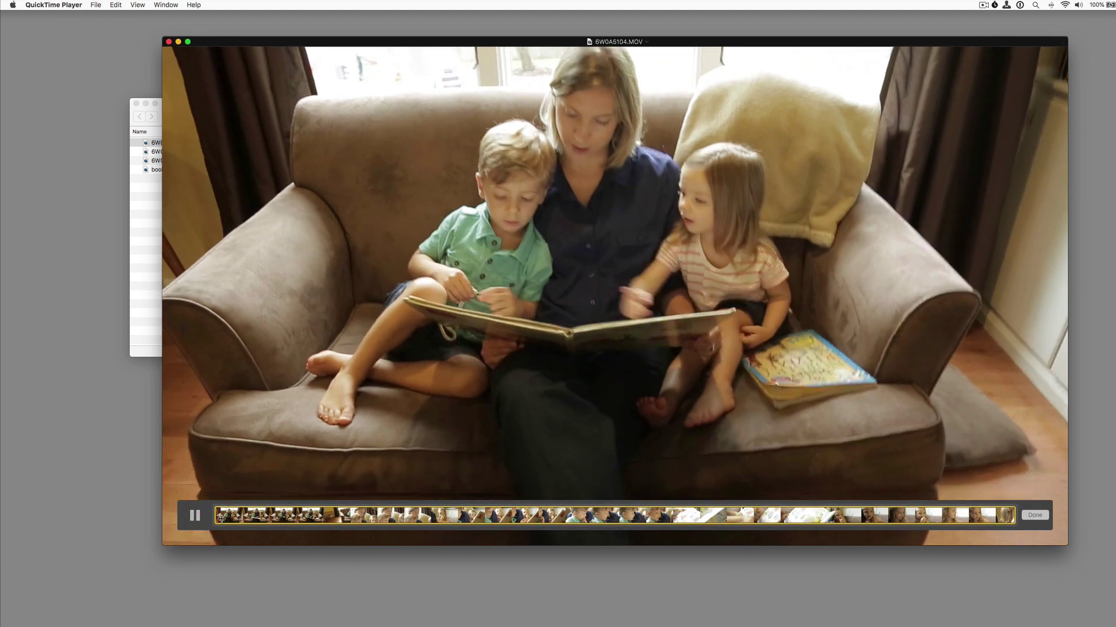
key("space")
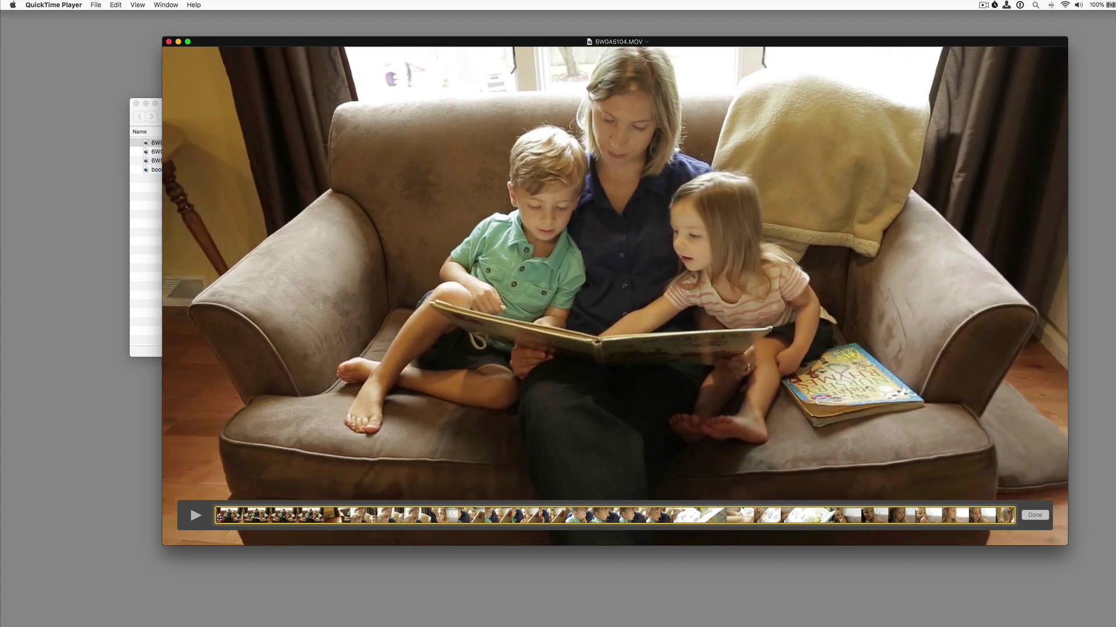
left_click_drag(220, 517, 229, 518)
key("space")
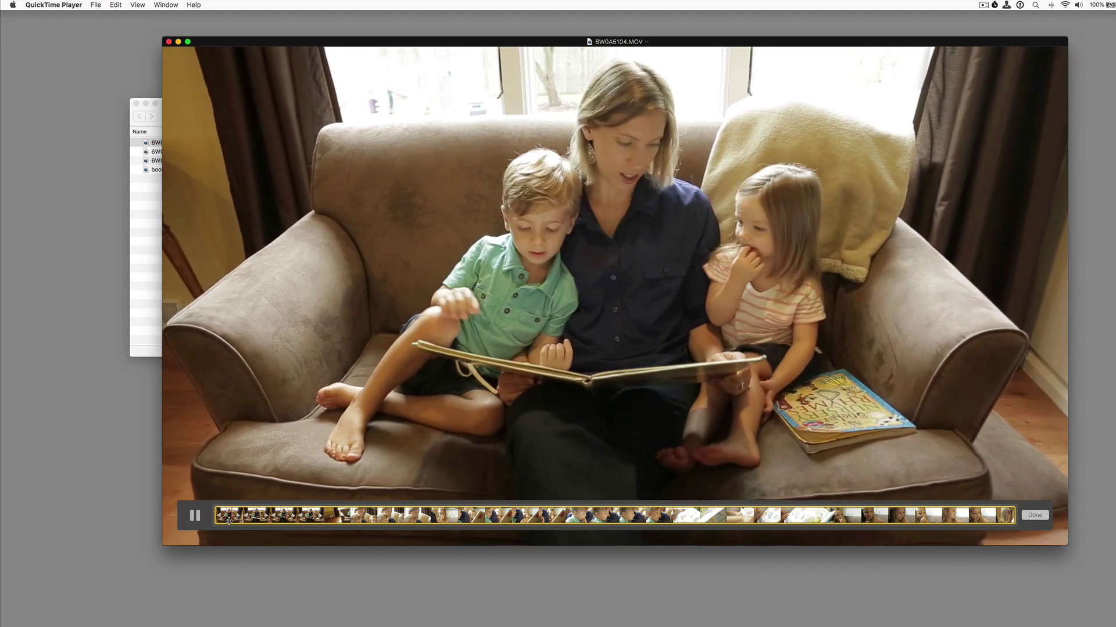
key("space")
left_click_drag(233, 518, 231, 517)
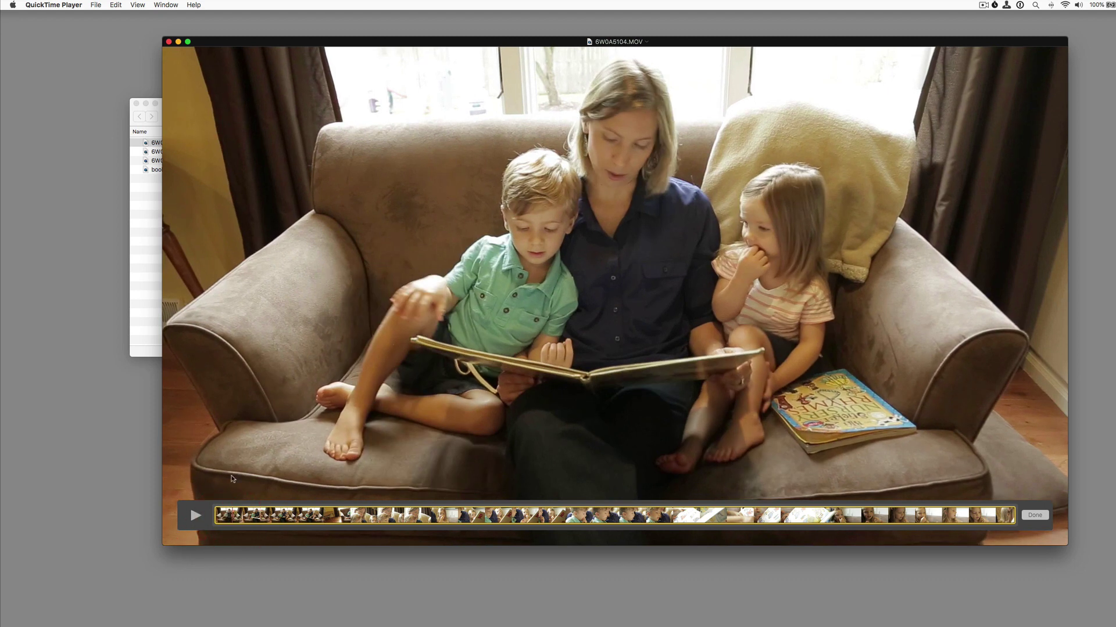
left_click(114, 4)
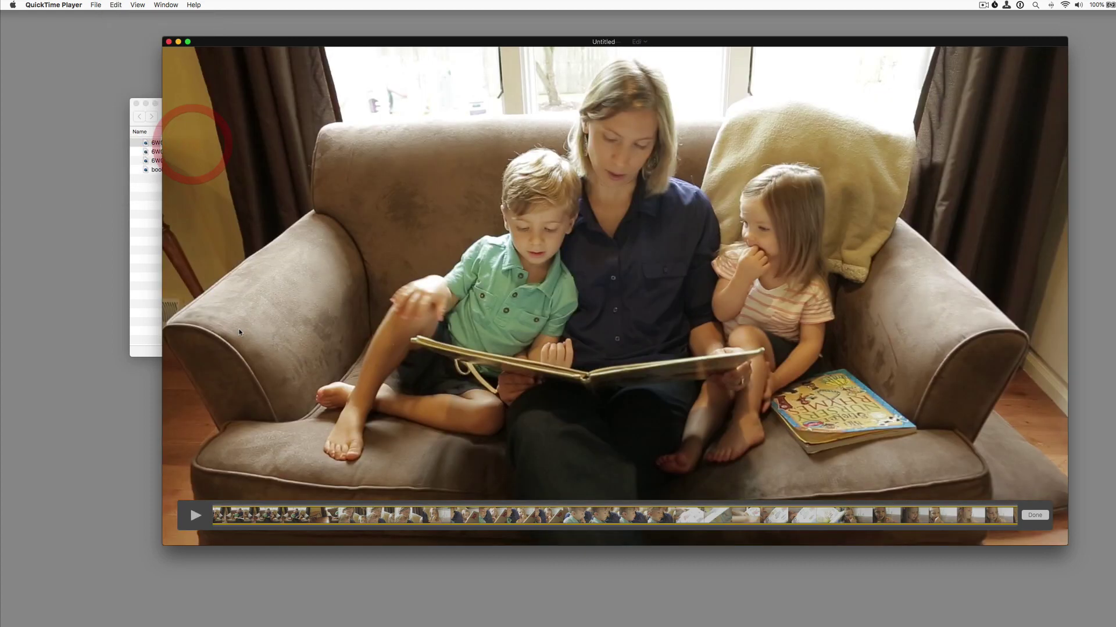
left_click(233, 517)
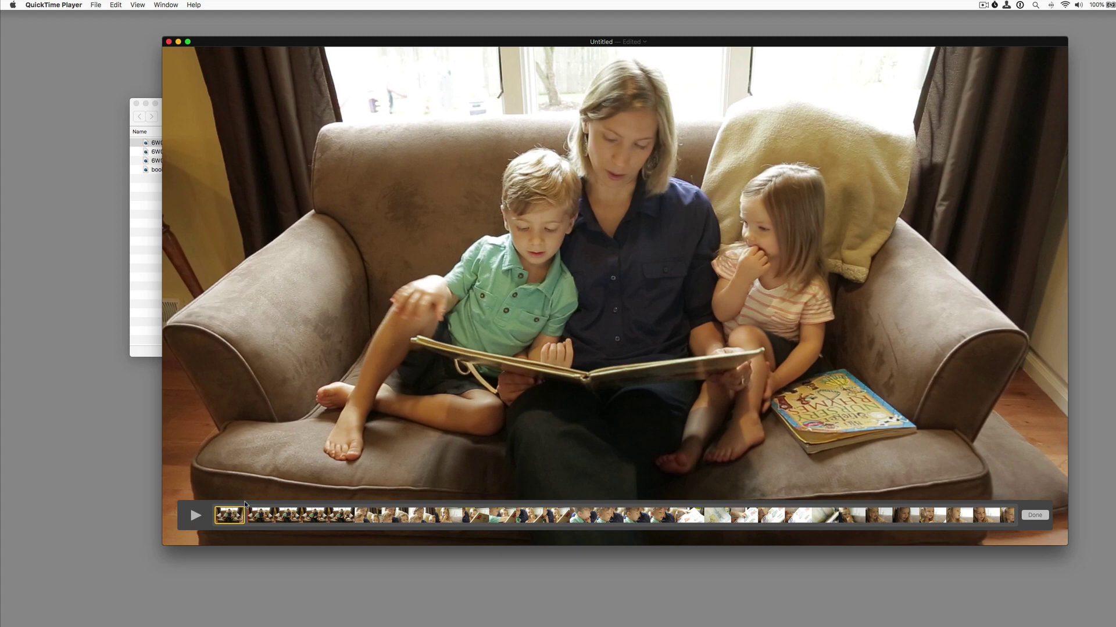
key("BackSpace")
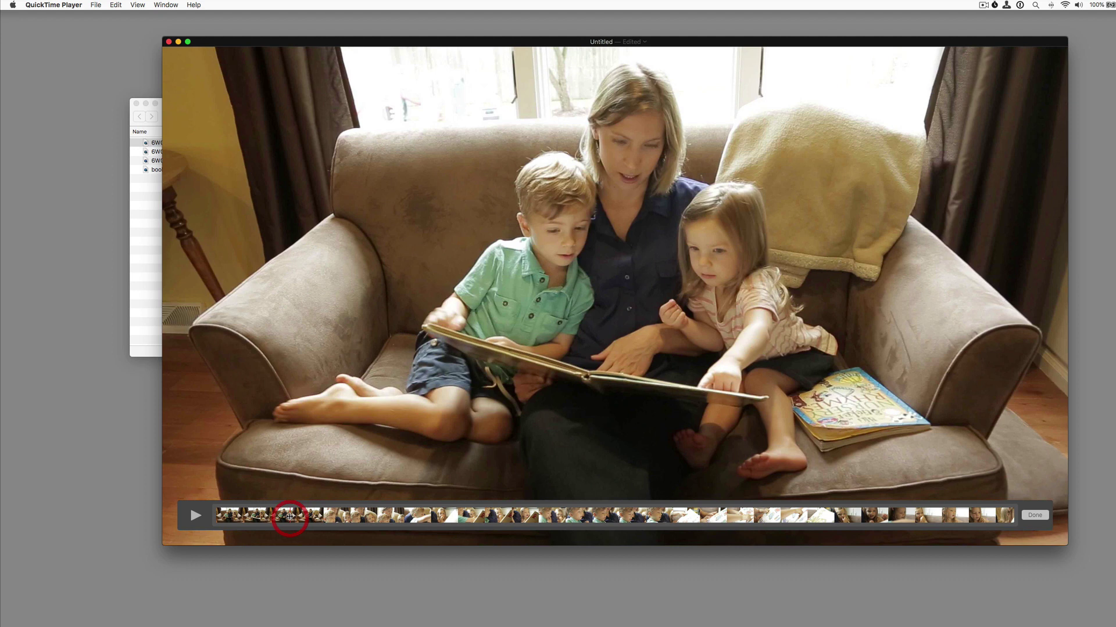
Step: Split the movie where the usable part of the wide couch shot ends, and select the resulting first clip
key("super+t")
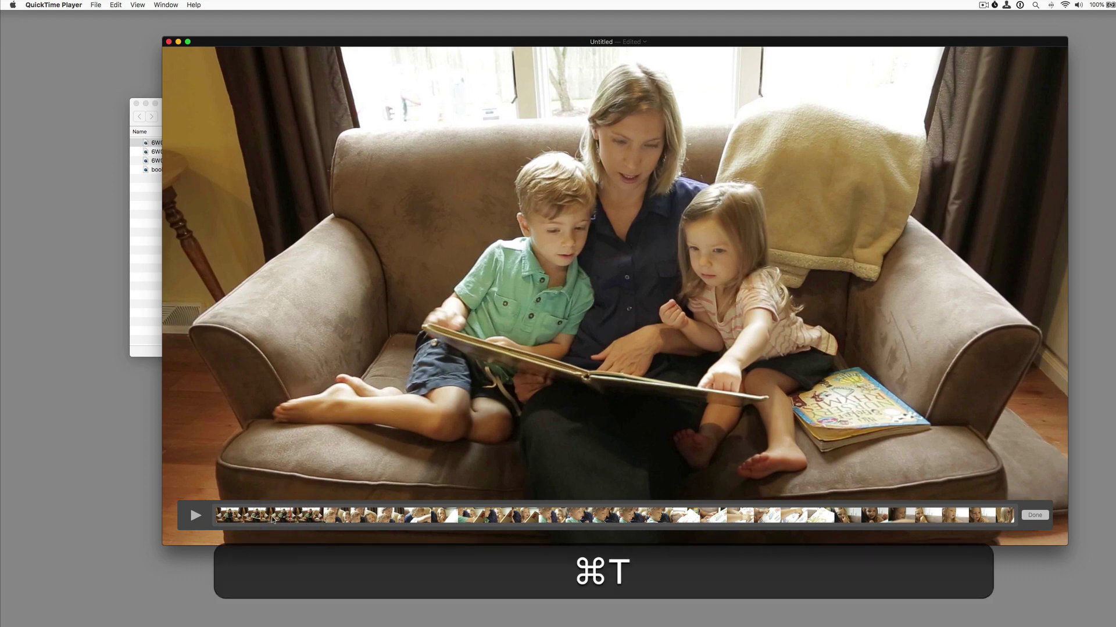
left_click(275, 519, "super")
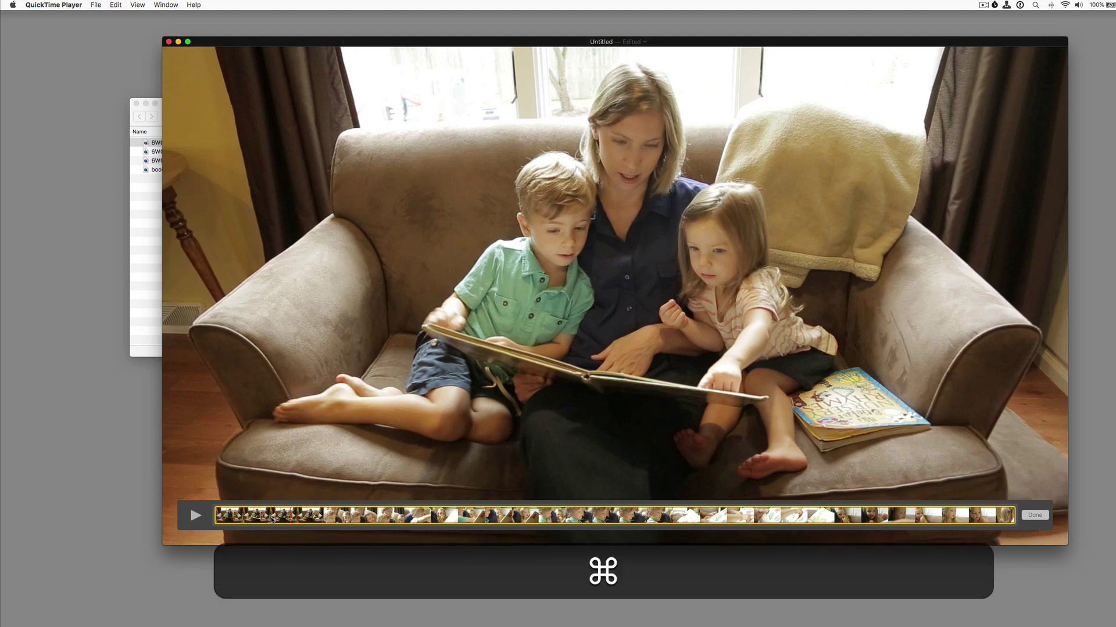
left_click(270, 519, "super")
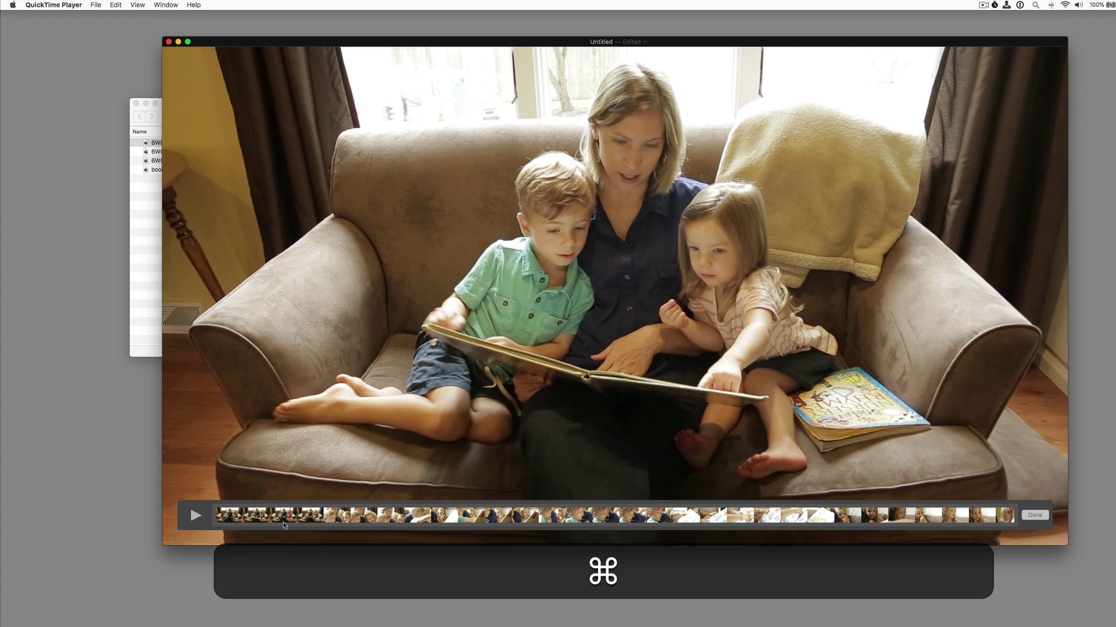
key("super+y")
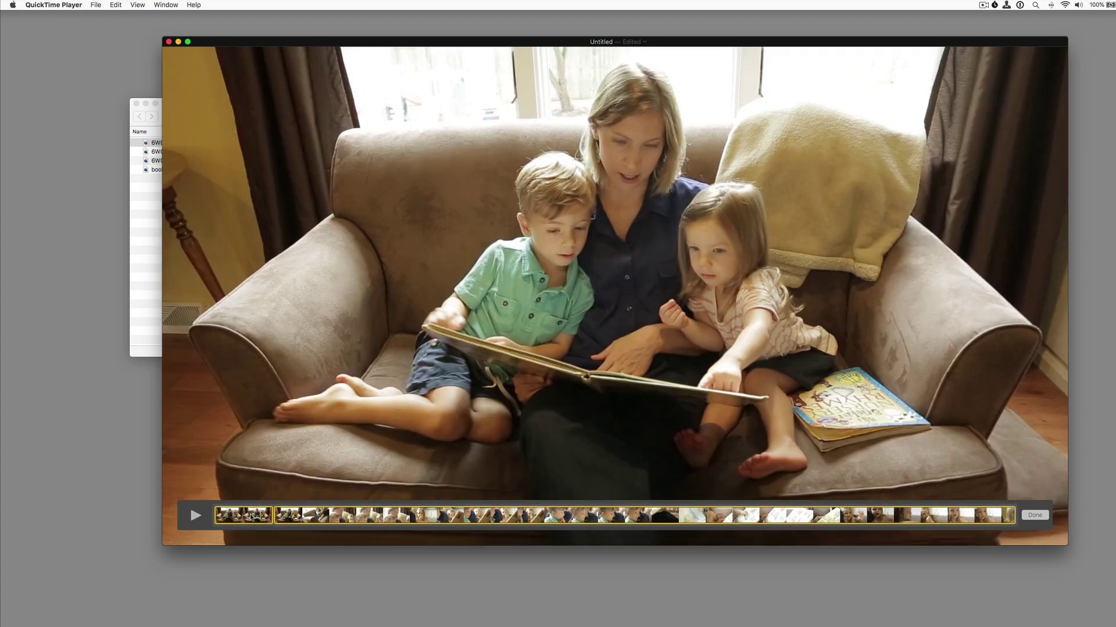
left_click(249, 516)
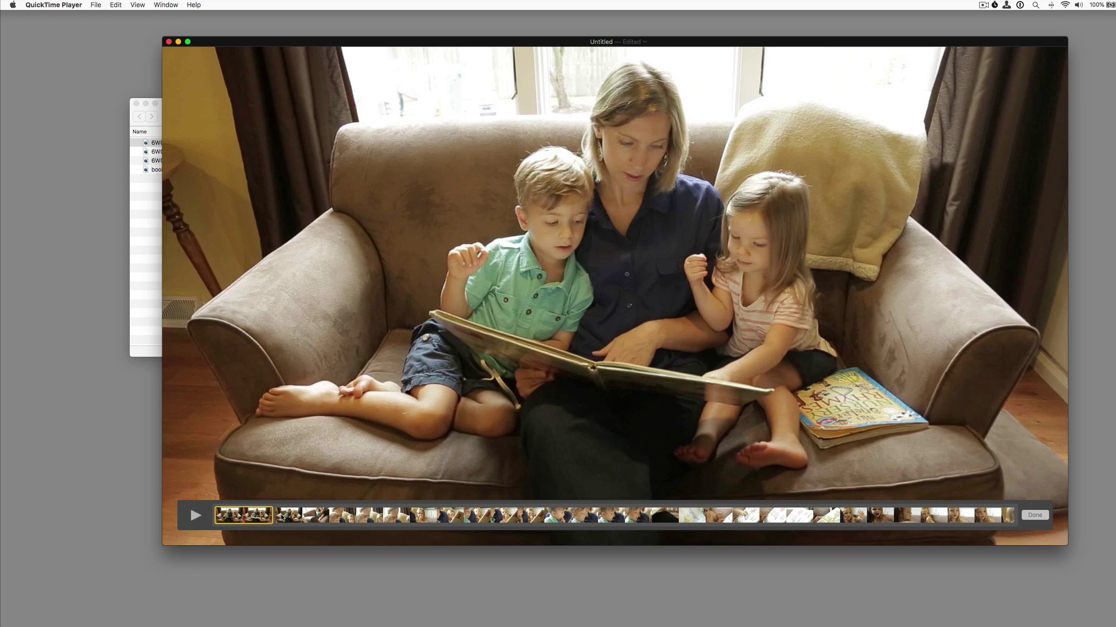
Step: Split the second clip at the close-up of the mother and children and delete the footage between the wide shot and that close-up
left_click(284, 516)
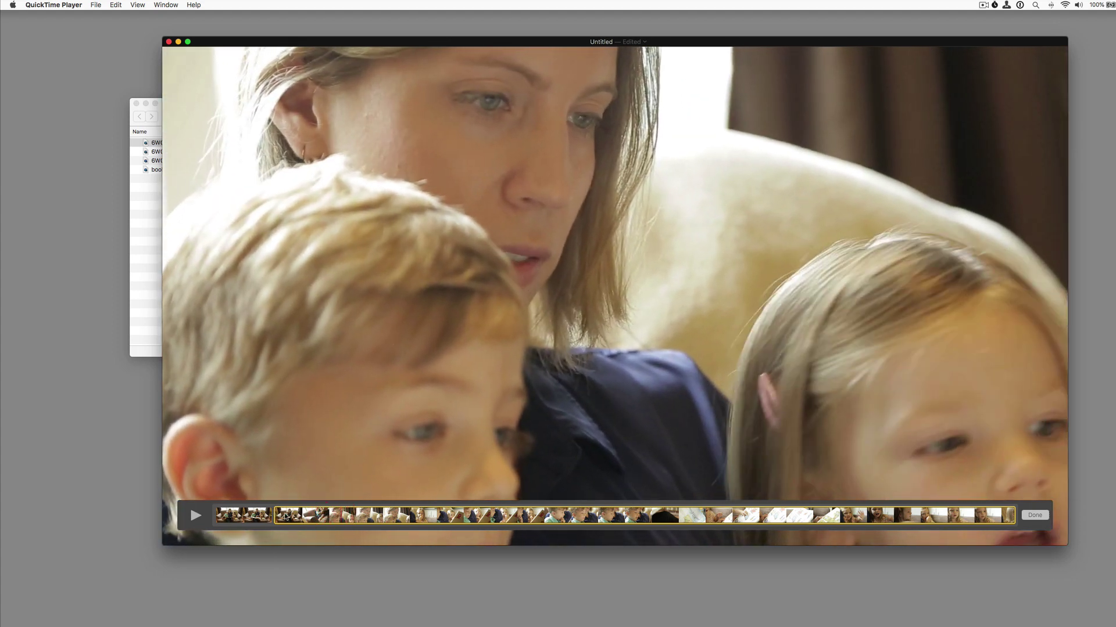
key("cmd+y")
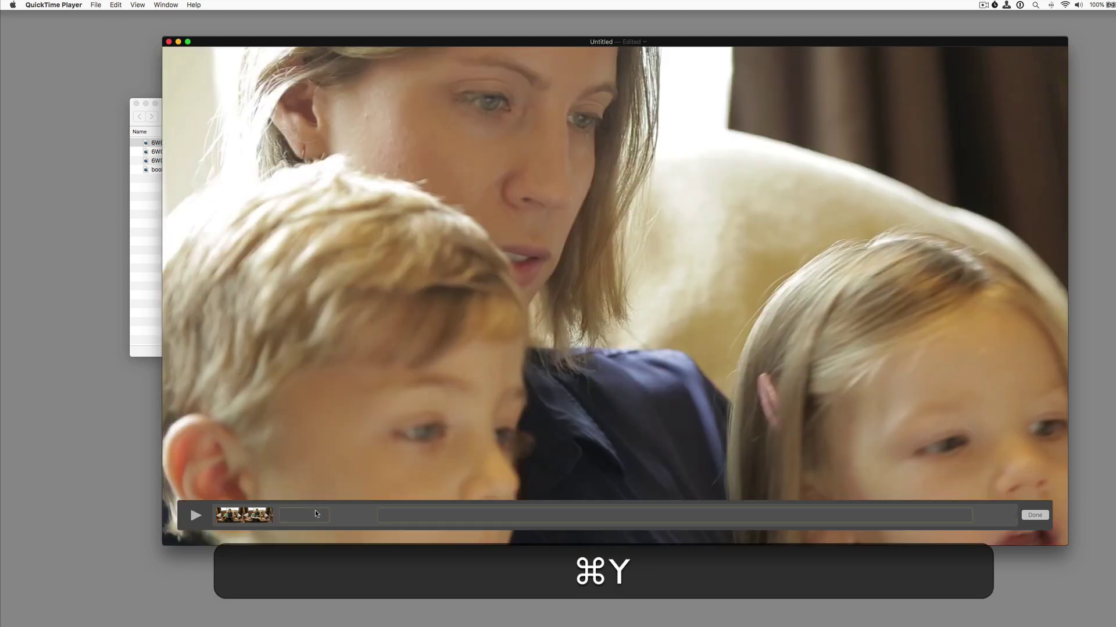
left_click(309, 521)
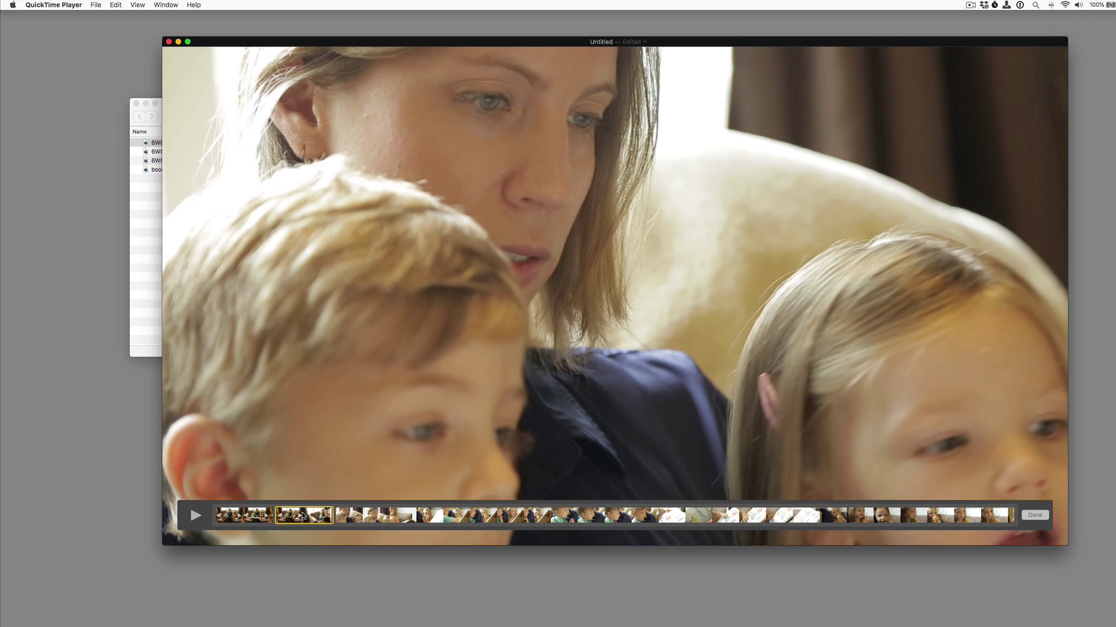
key("BackSpace")
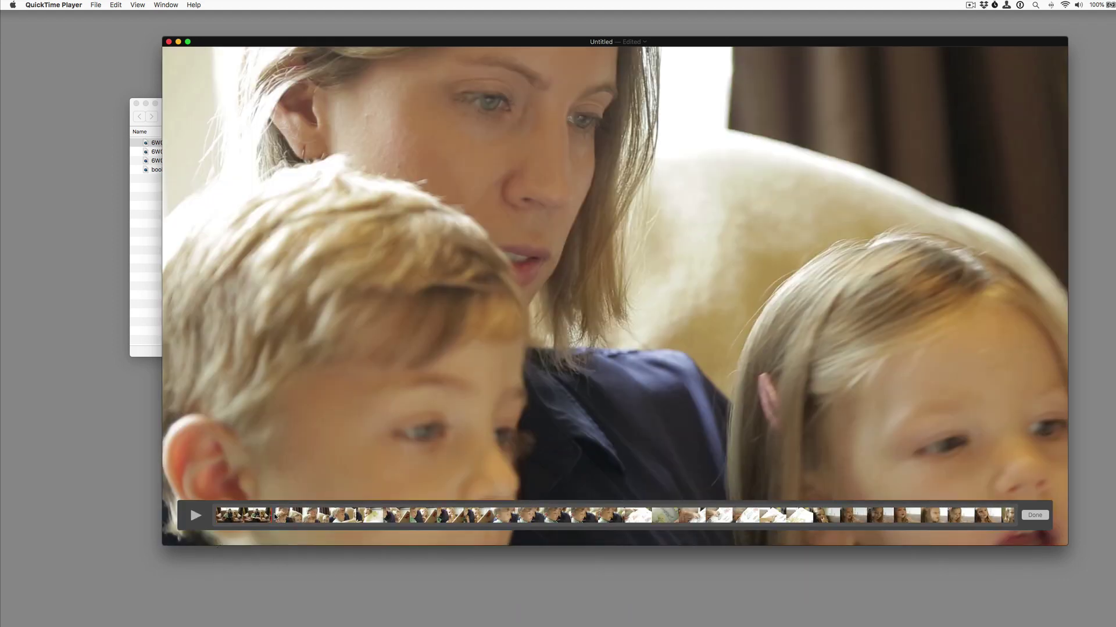
Step: Split after the close-up of the mother and children and before the boy's close-up, and delete the footage in between
left_click(268, 517)
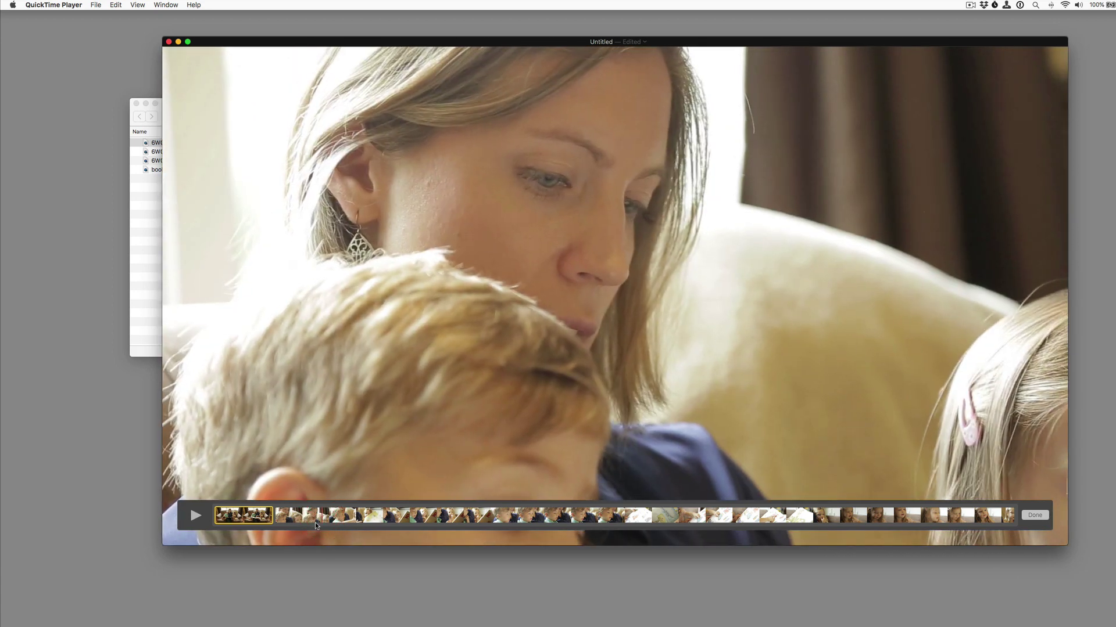
key("super")
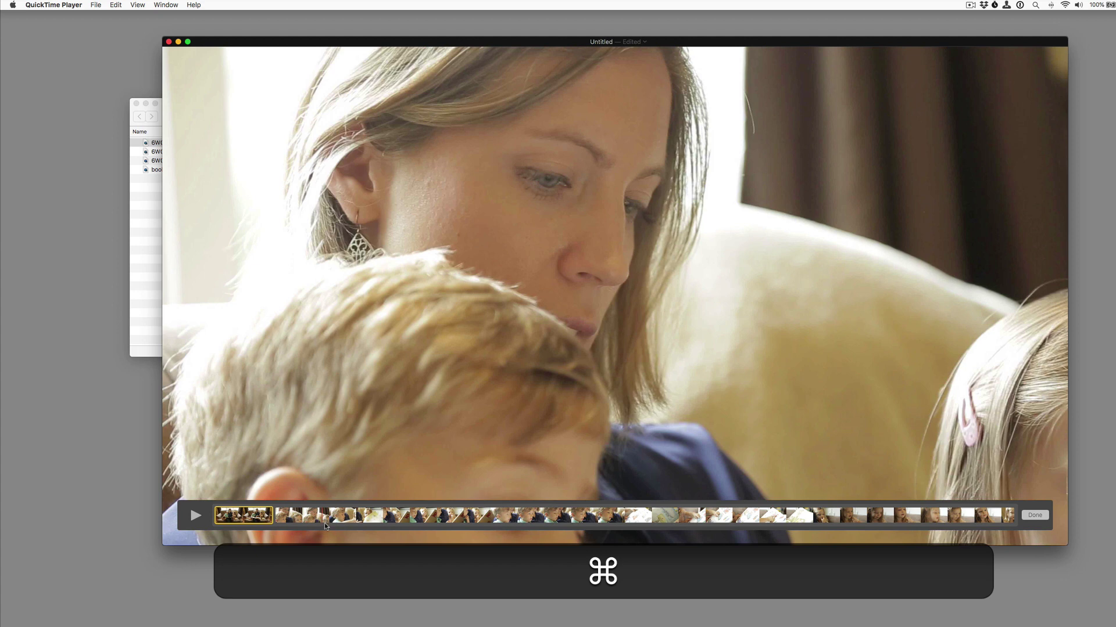
key("super+y")
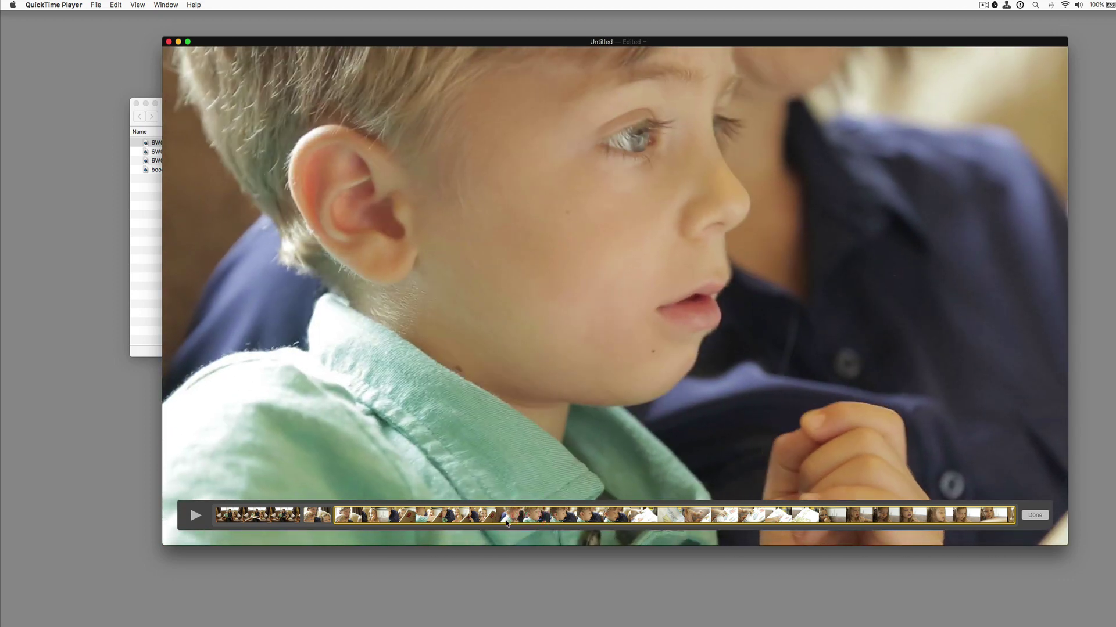
key("super")
key("super+y")
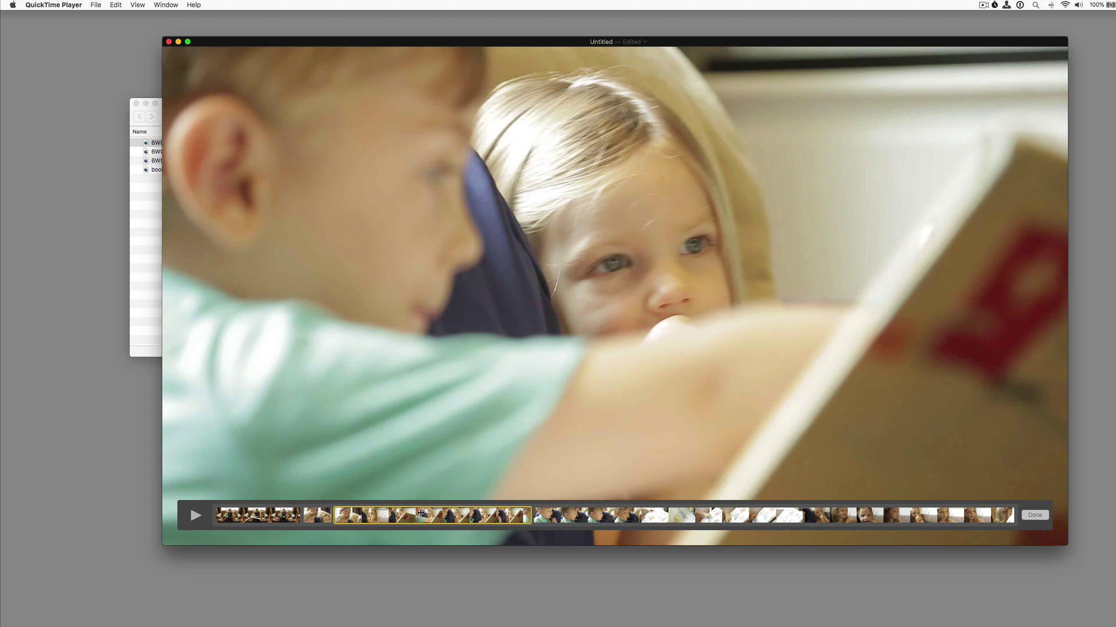
key("BackSpace")
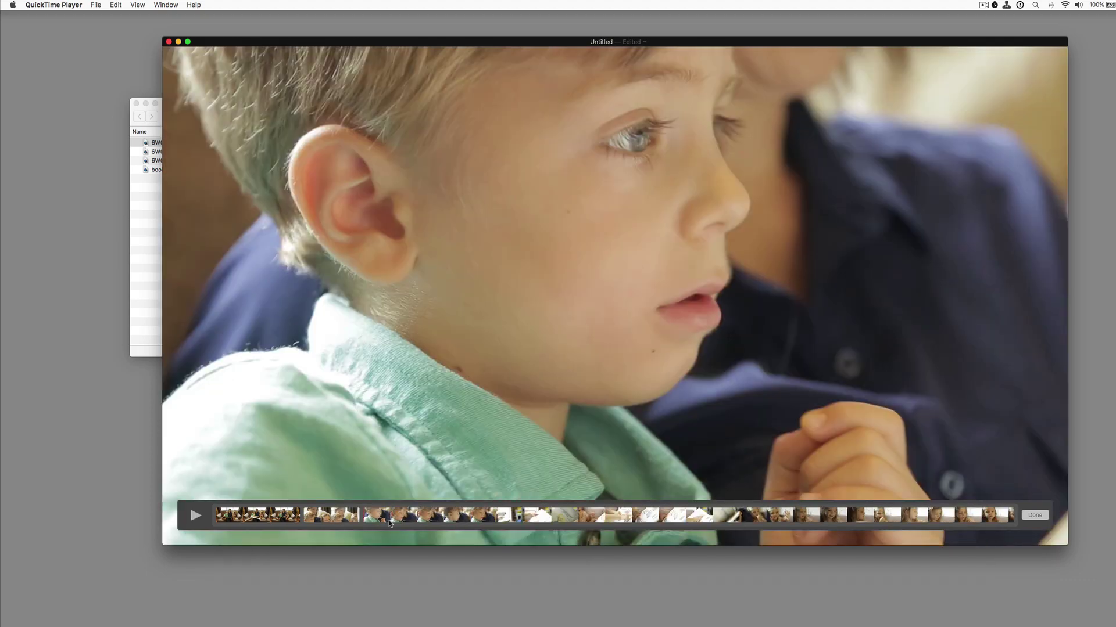
Step: Split the last clip after the boy's close-up and trim the final clip to the child's hand pointing at the vehicles in the book
left_click(377, 520)
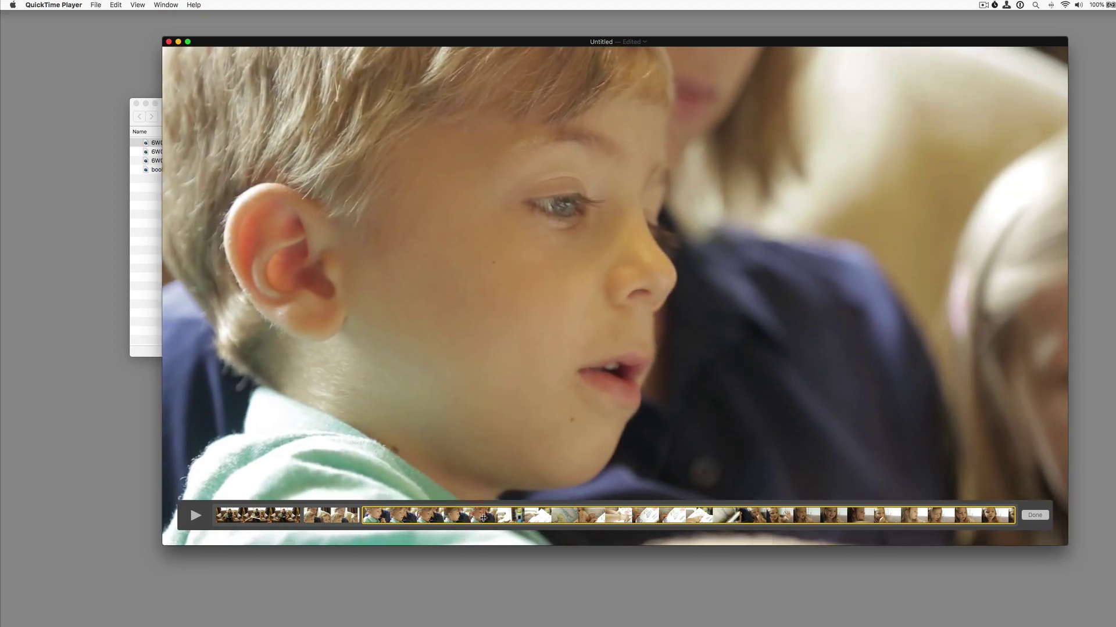
key("super+y")
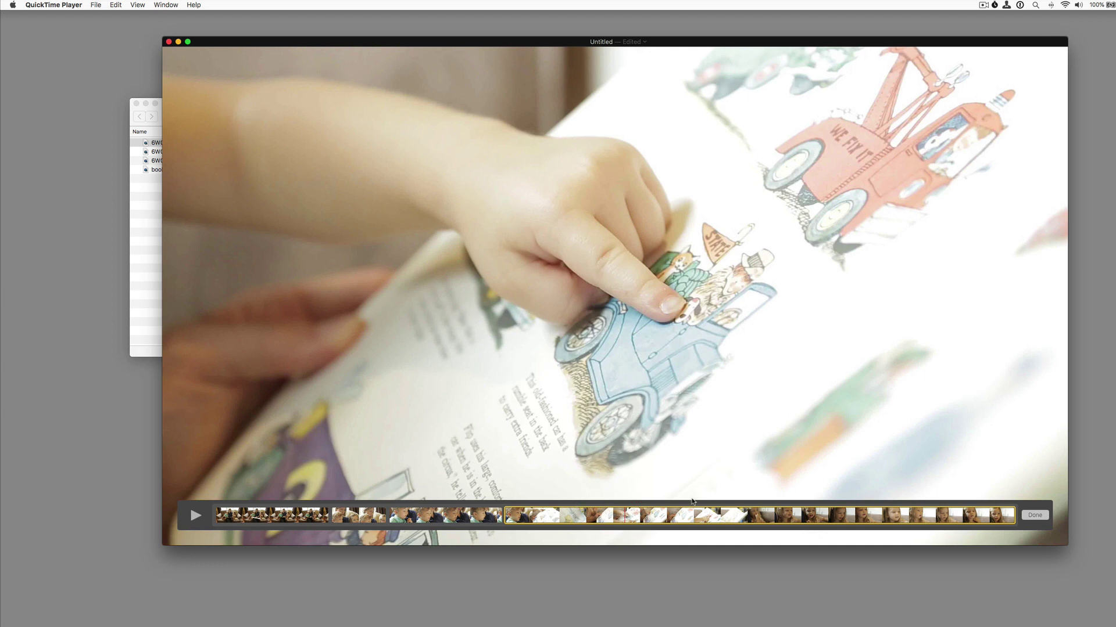
double_click(634, 519)
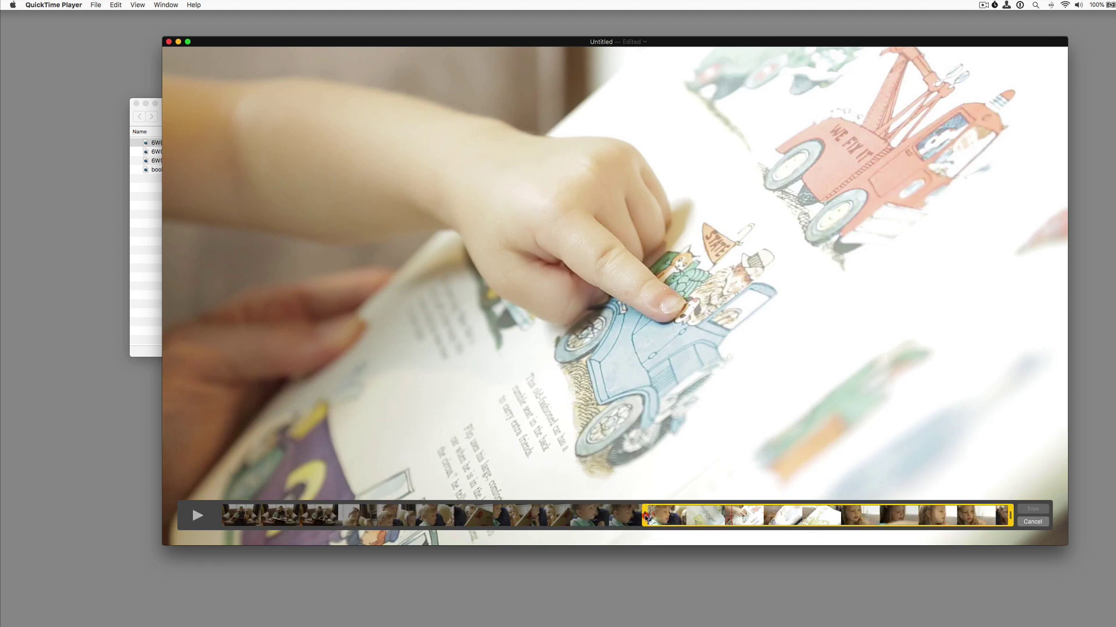
left_click_drag(646, 517, 713, 521)
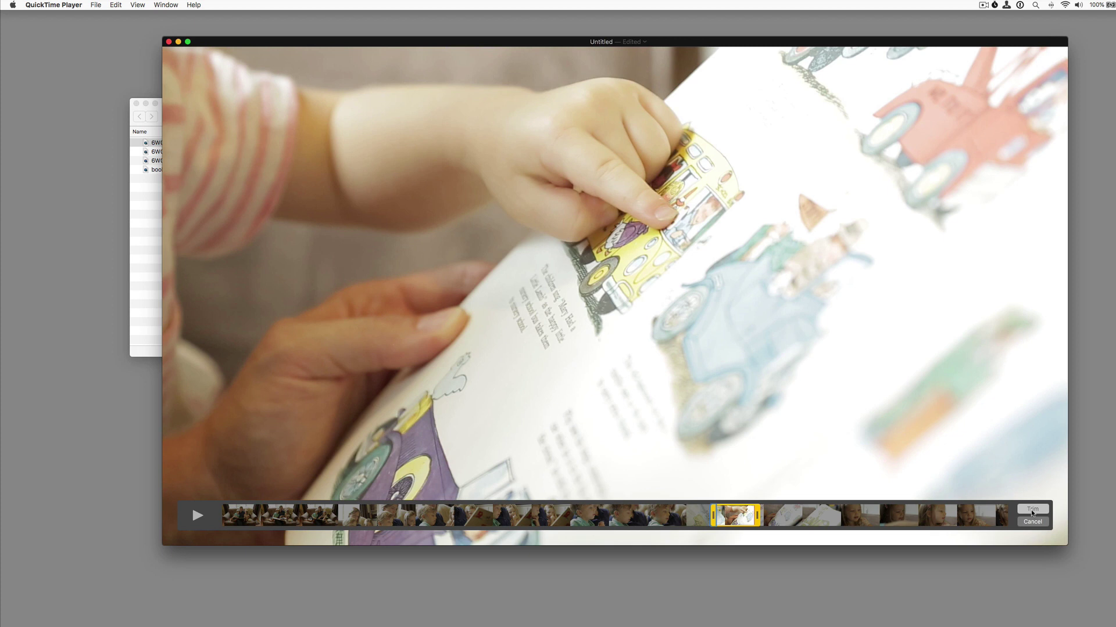
left_click(1033, 511)
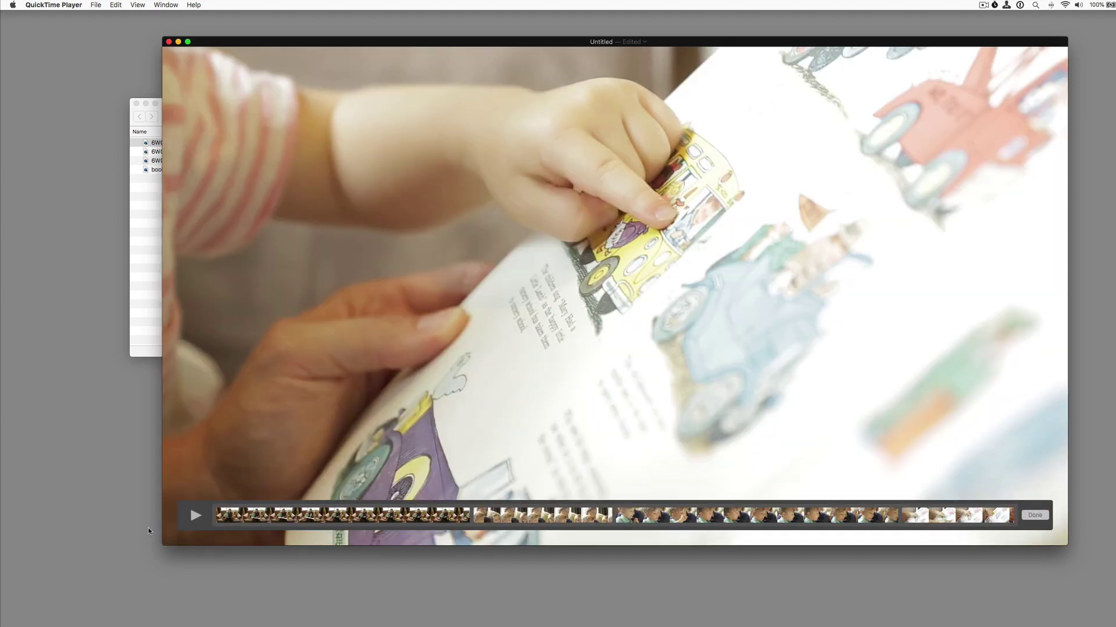
Step: Play the start of the edited sequence, finish clip editing and scrub through the movie to its end
left_click(220, 519)
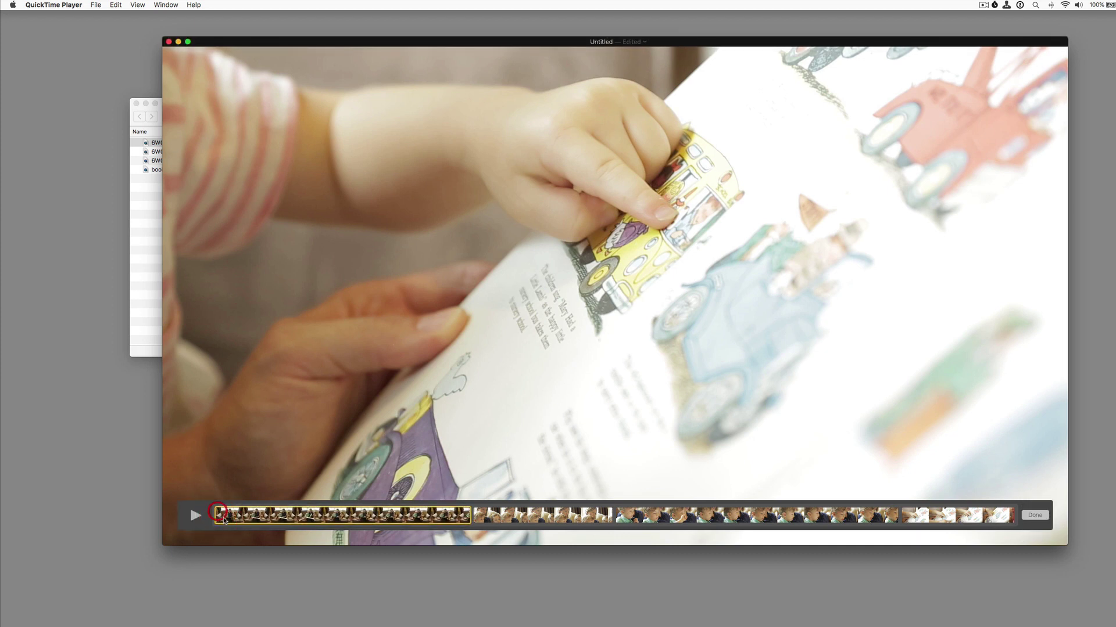
left_click(194, 517)
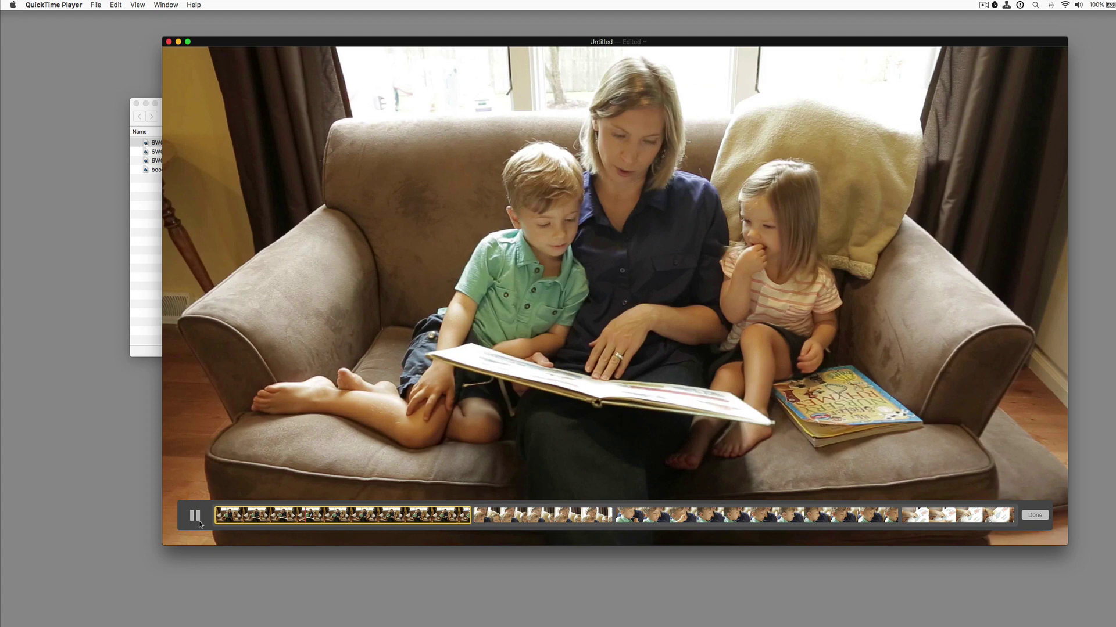
left_click(199, 515)
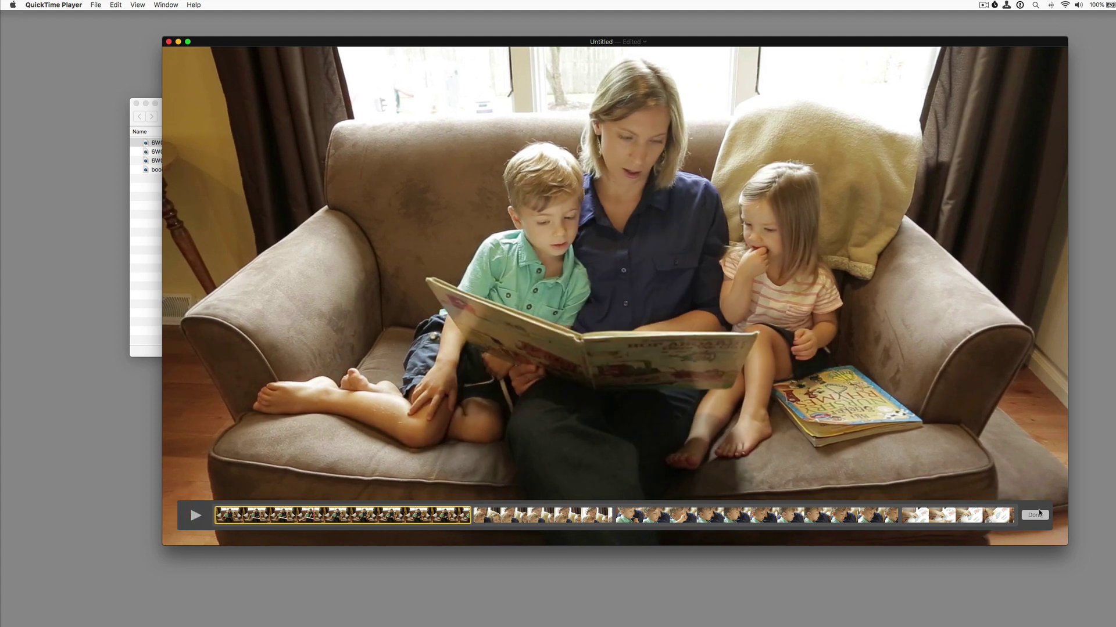
left_click(1035, 516)
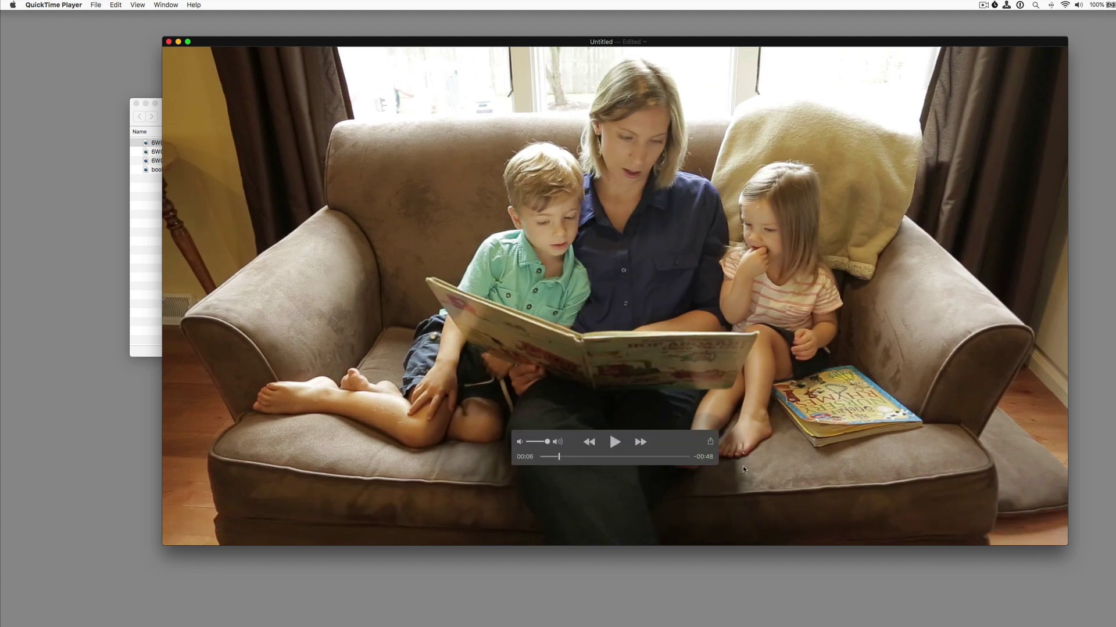
left_click_drag(564, 458, 692, 461)
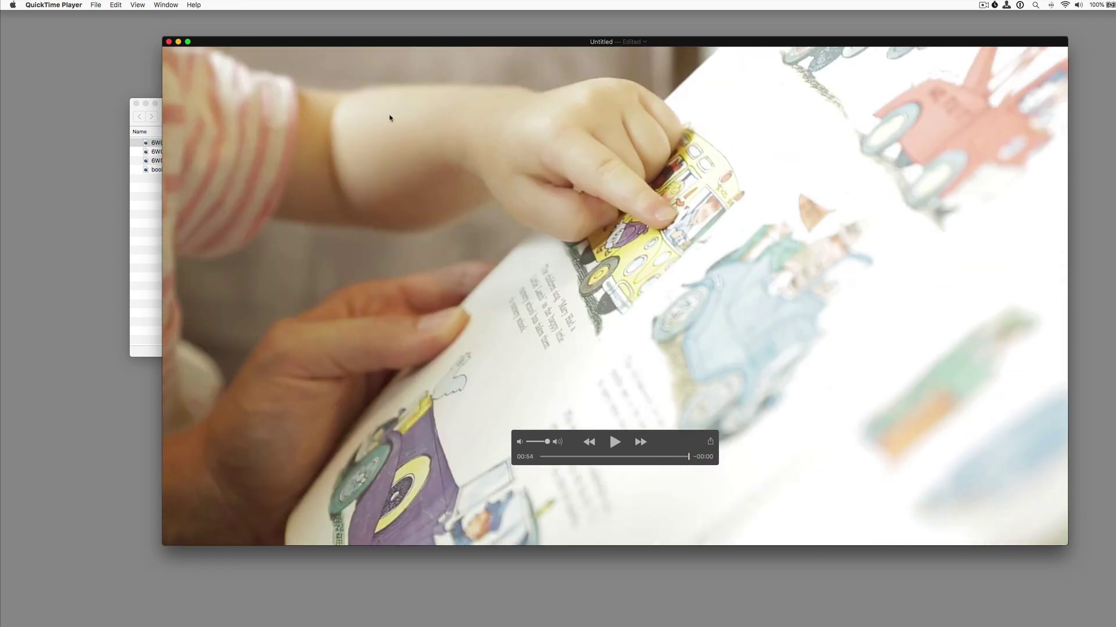
Step: Insert bookshot 01.mov from the quicktime editing folder into the sequence, between the boy's close-up and the final clip of the pointing hand
left_click(155, 241)
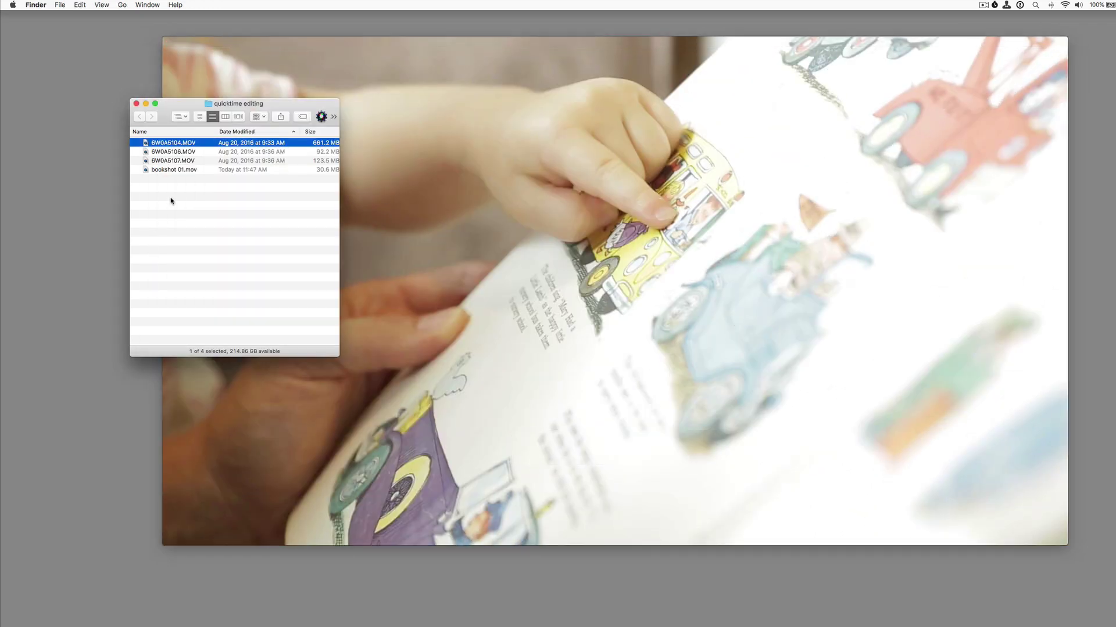
left_click(160, 170)
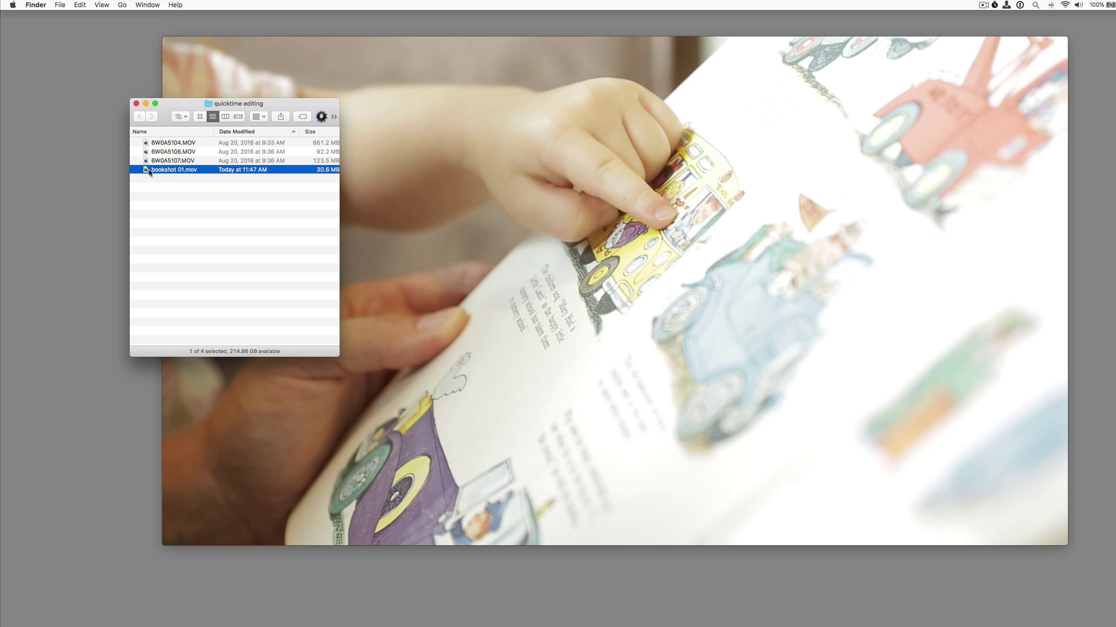
left_click(169, 189)
left_click(146, 171)
left_click_drag(284, 207, 678, 539)
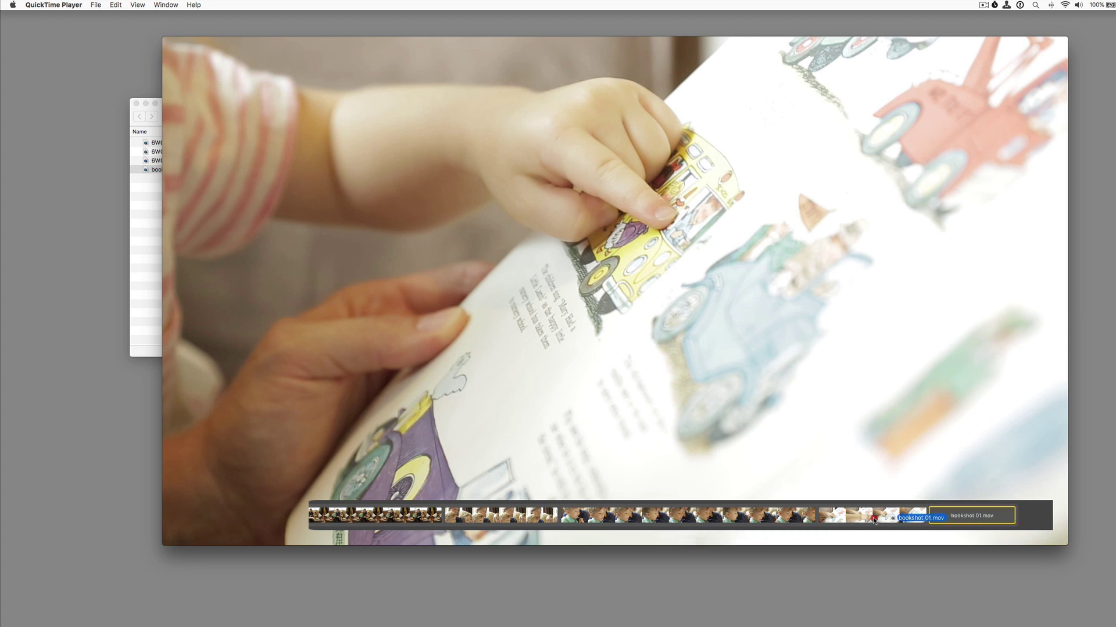
left_click_drag(873, 520, 822, 517)
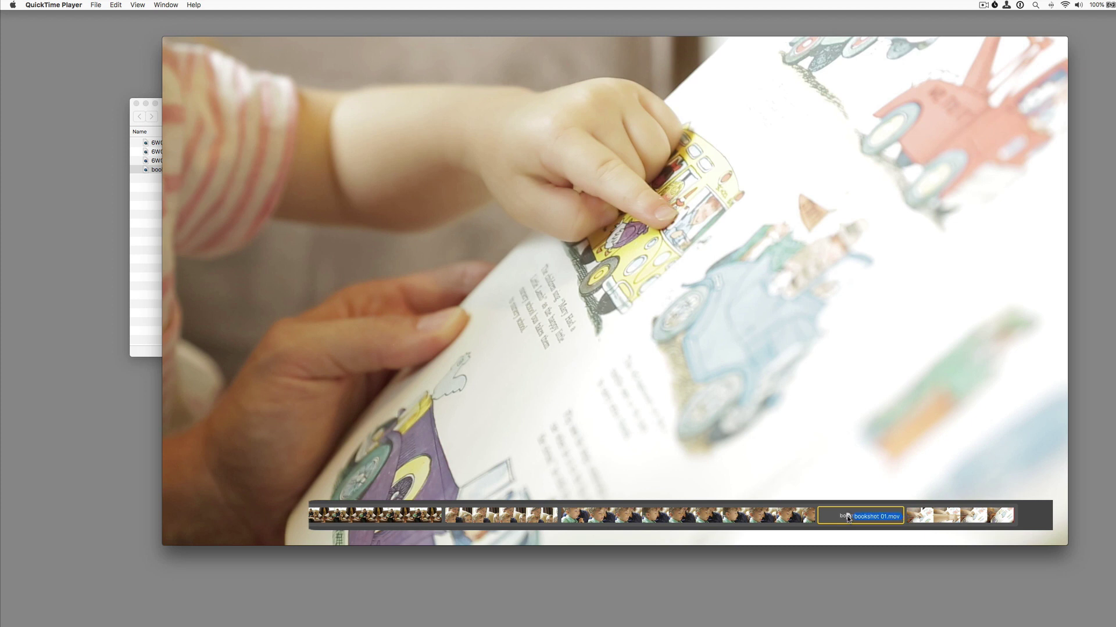
left_click_drag(844, 517, 850, 518)
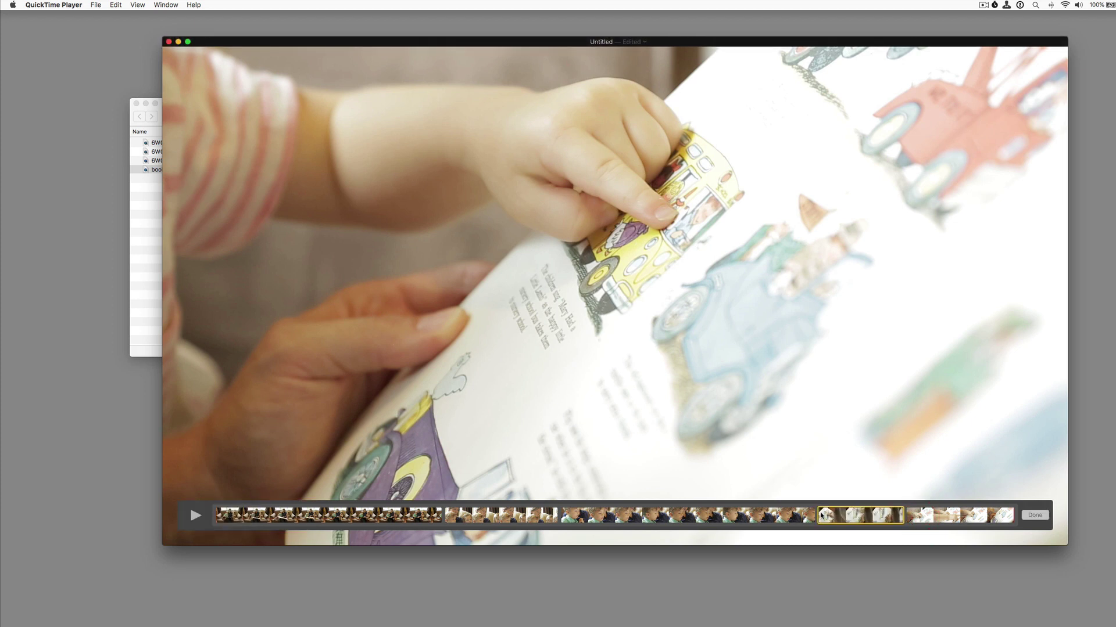
Step: Check the start of the sequence and delete the final clip of the child's hand pointing at the vehicles
left_click(861, 516)
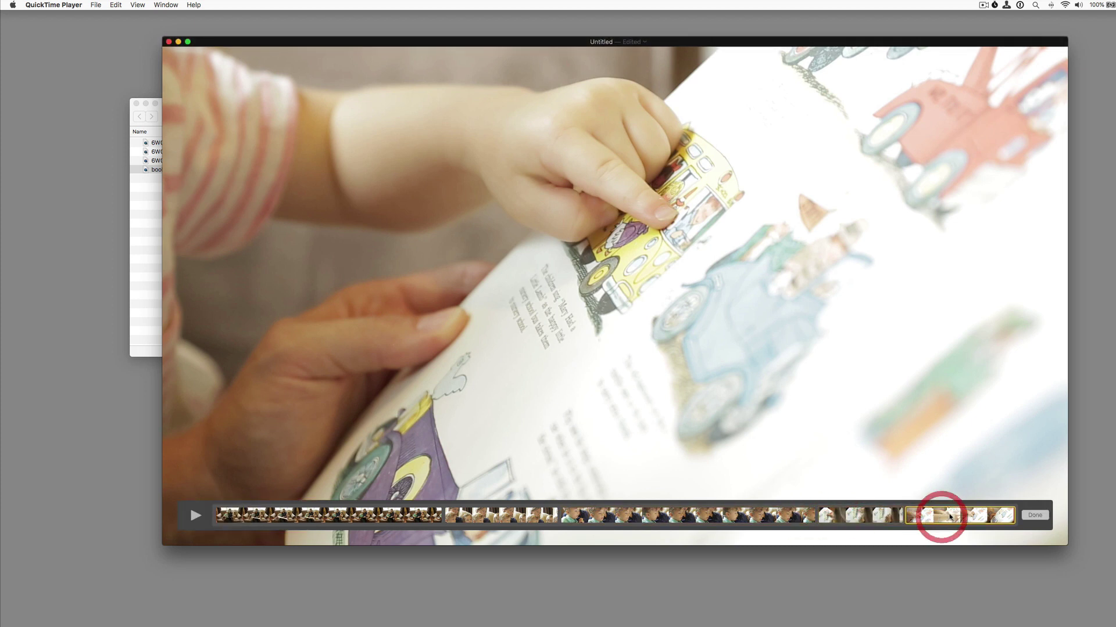
left_click(940, 520)
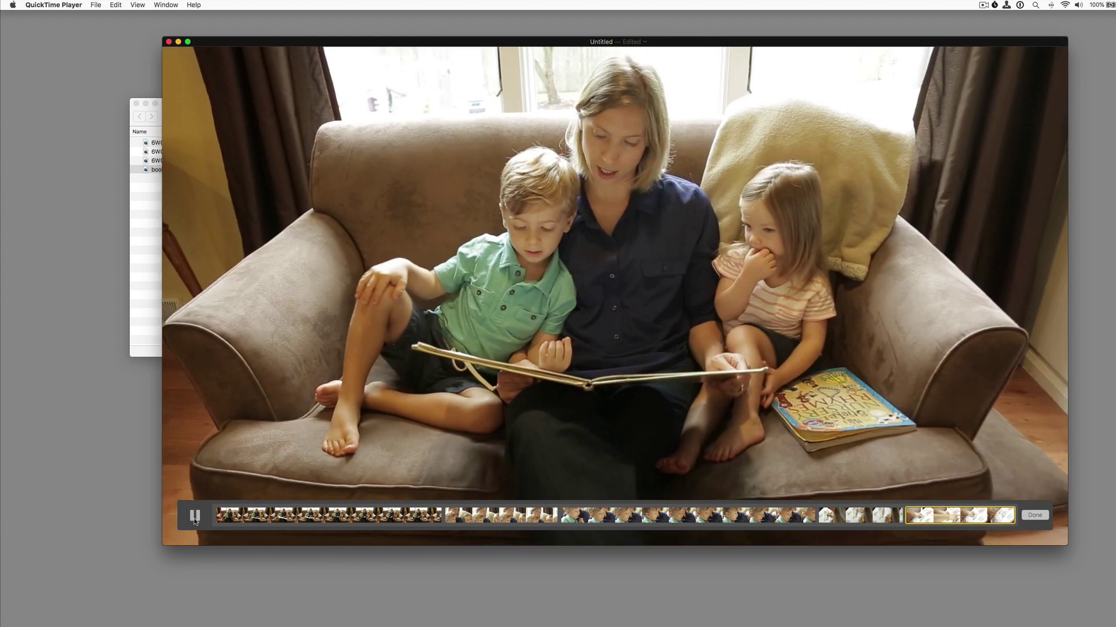
left_click(254, 518)
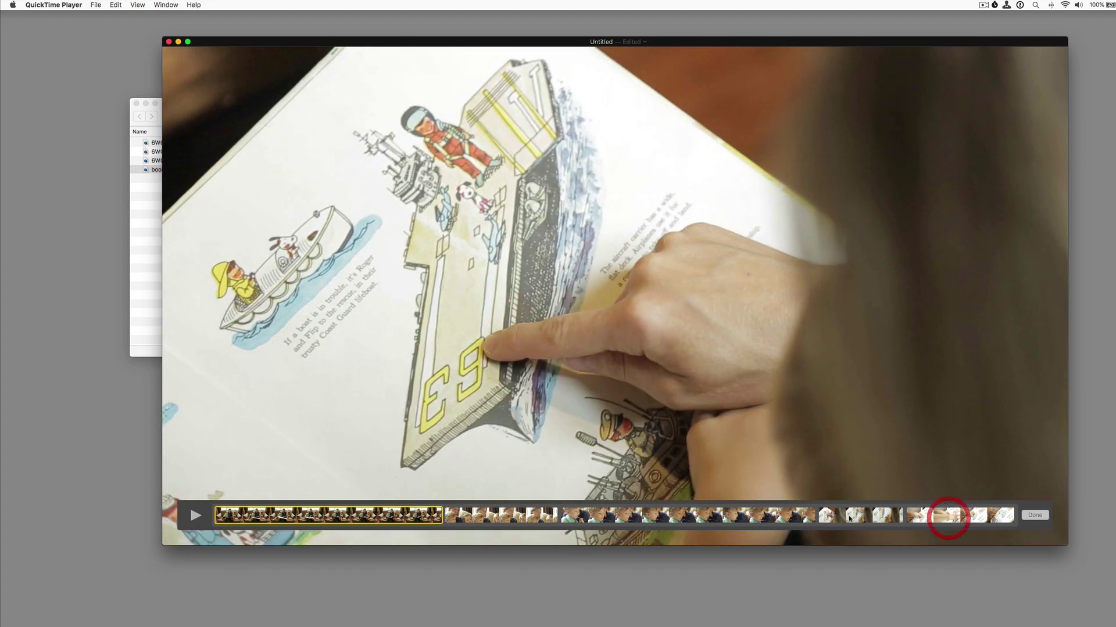
left_click(848, 518)
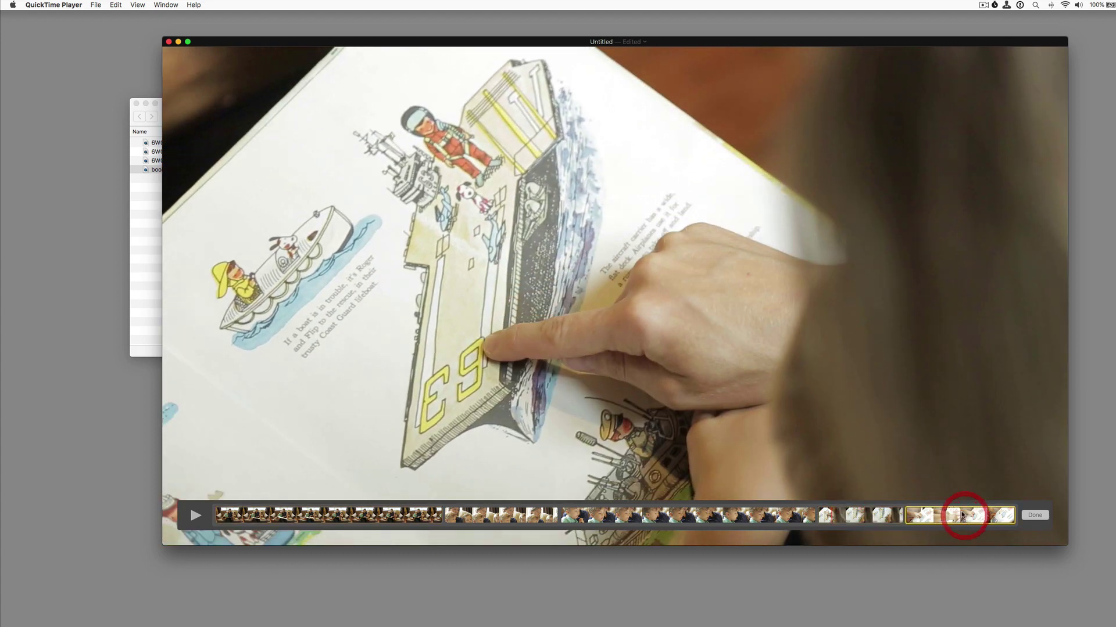
key("BackSpace")
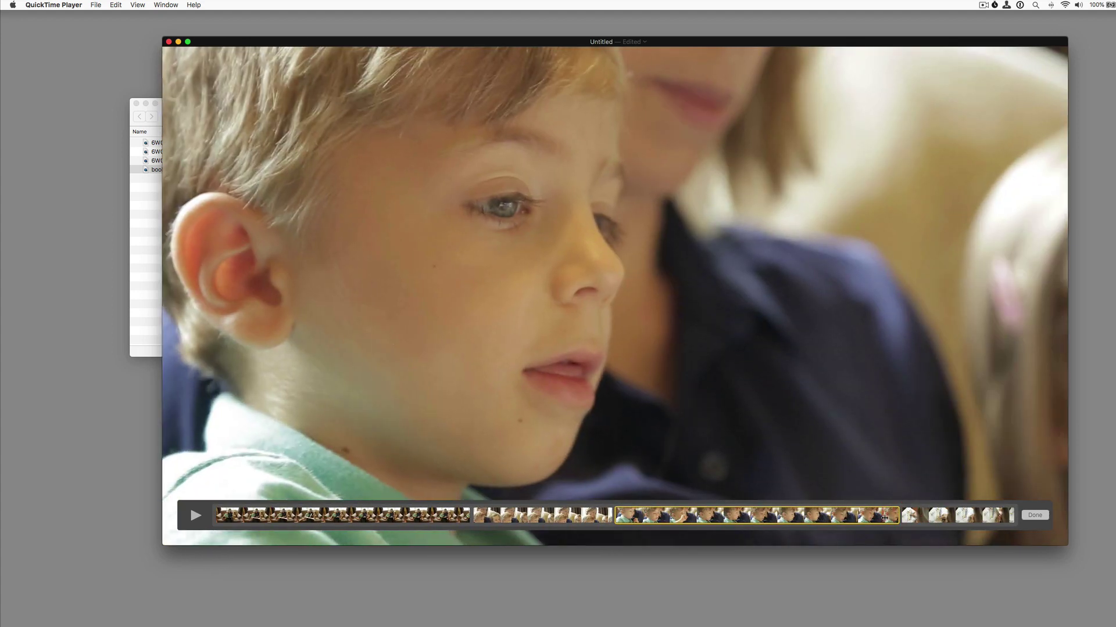
Step: Play the sequence through the cut from the boy's close-up into the inserted book shot, and select that last clip
key("space")
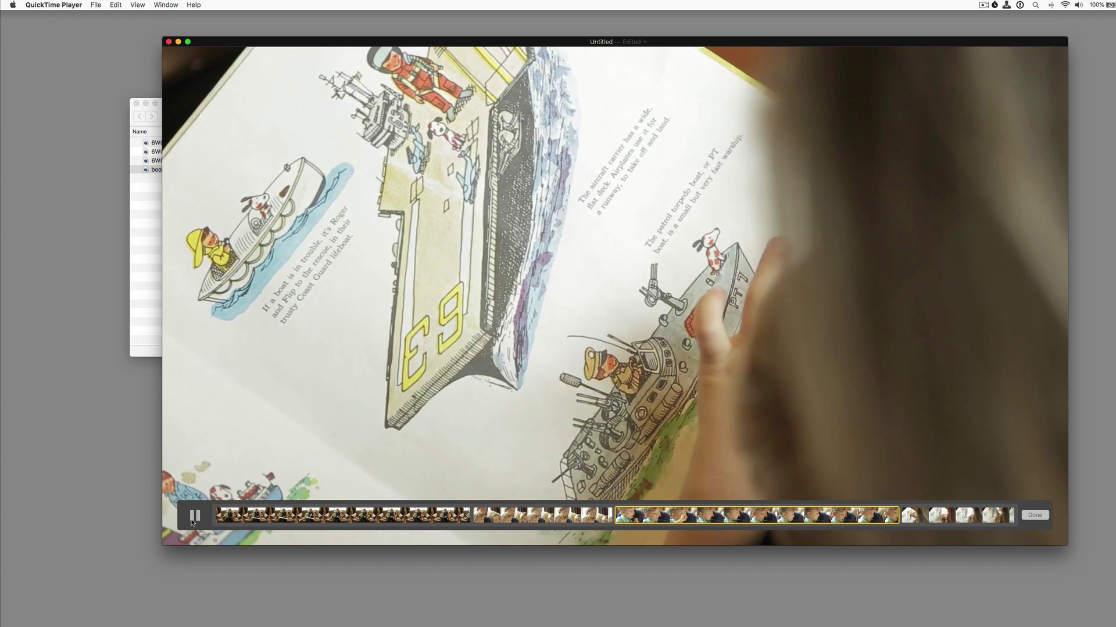
left_click(194, 516)
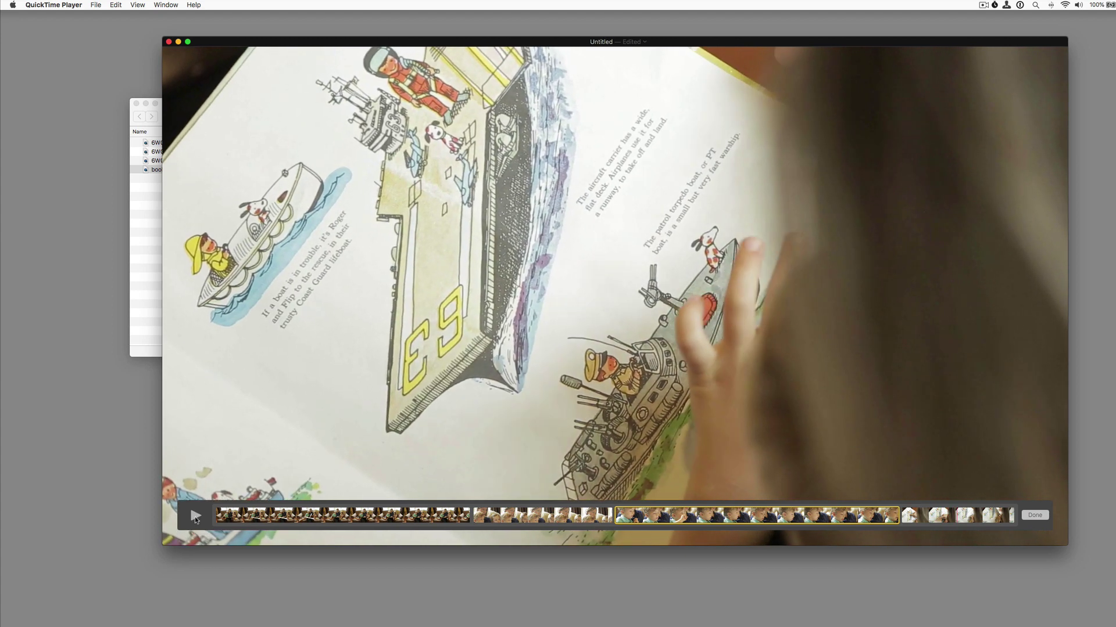
left_click(969, 516)
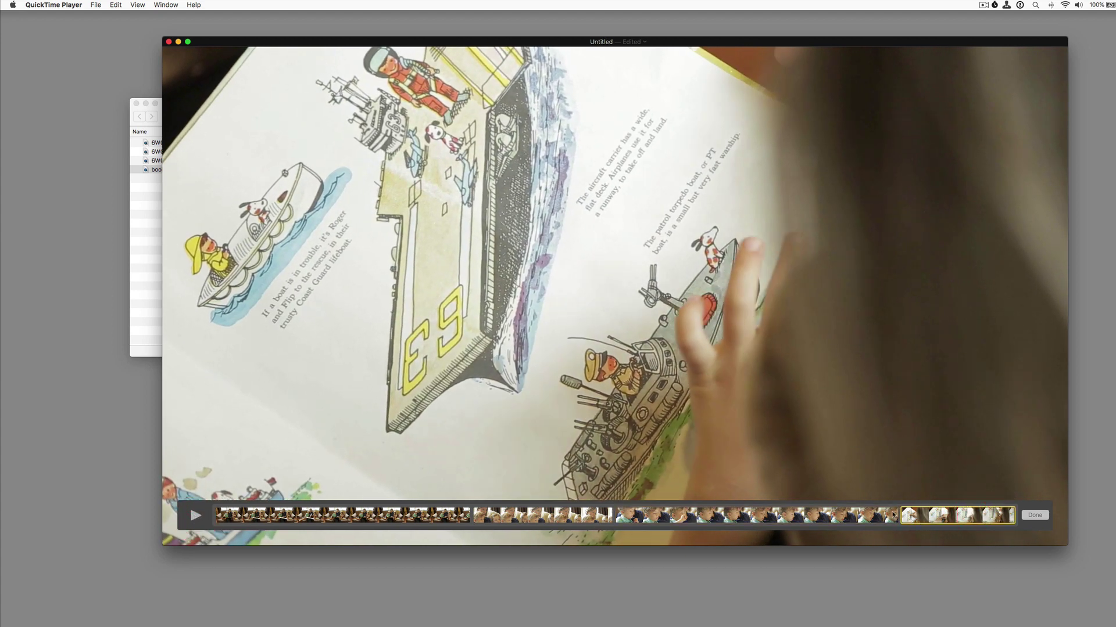
Step: Open 6W0A5107.MOV from the quicktime editing folder to check its wide living room shot, and close it again
left_click(144, 200)
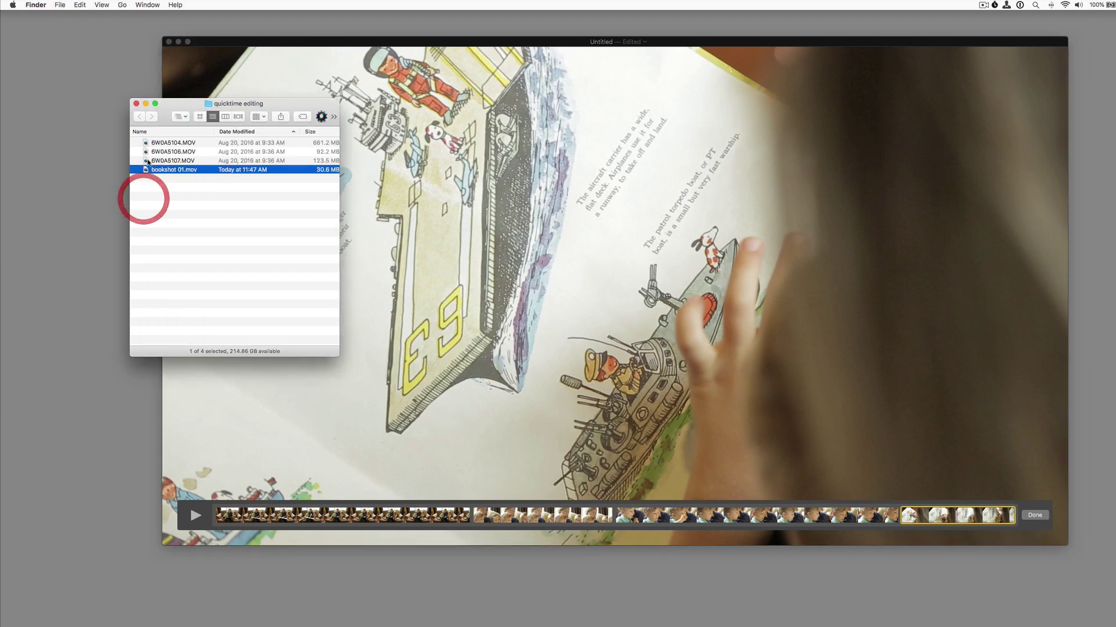
double_click(144, 158)
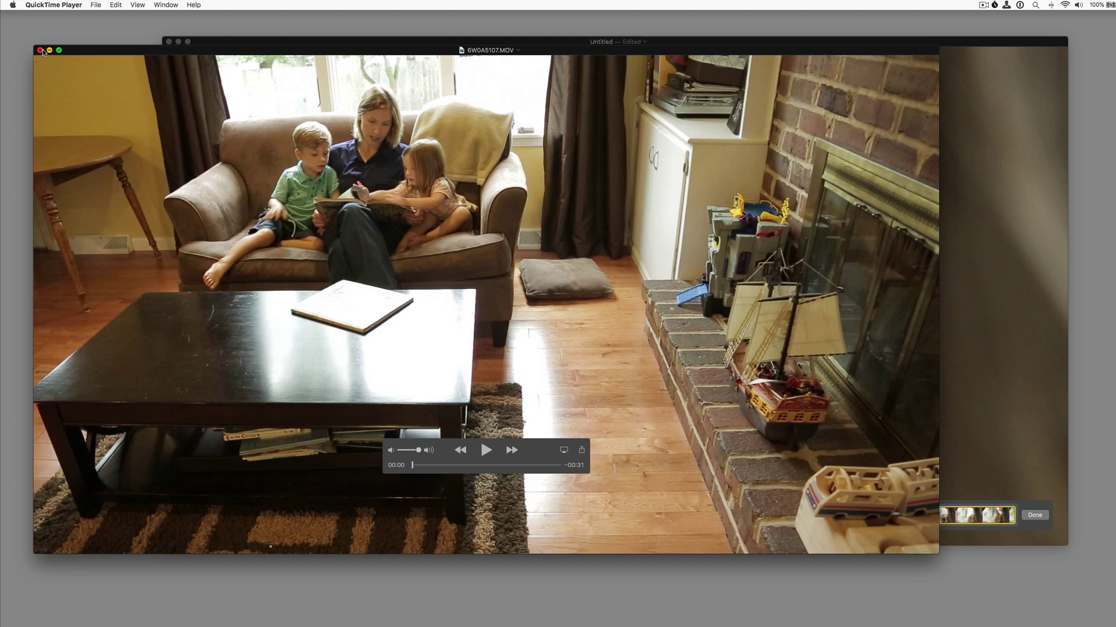
left_click_drag(49, 52, 45, 54)
left_click(38, 51)
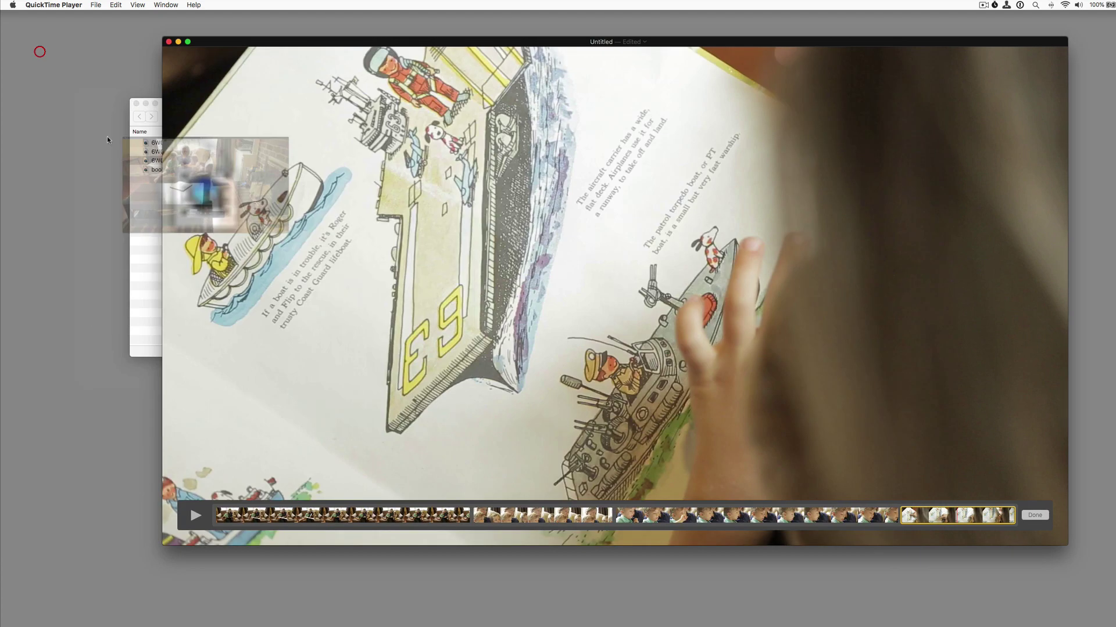
Step: Add 6W0A5107.MOV to the sequence and move it to the end, after the inserted book shot
left_click(140, 239)
left_click_drag(146, 162, 296, 516)
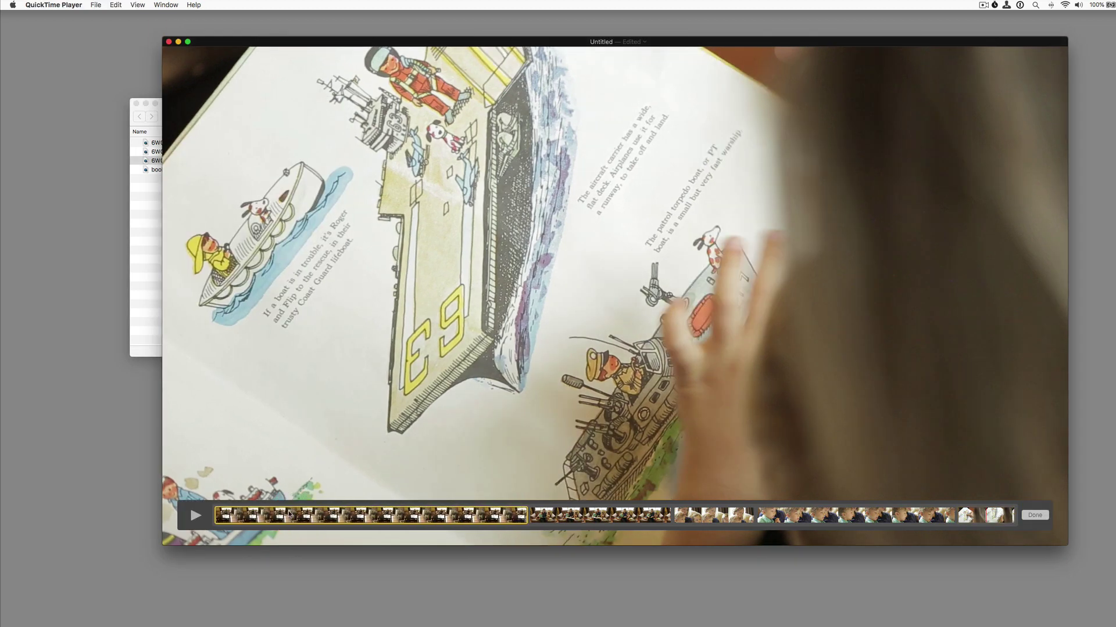
left_click_drag(250, 521, 800, 527)
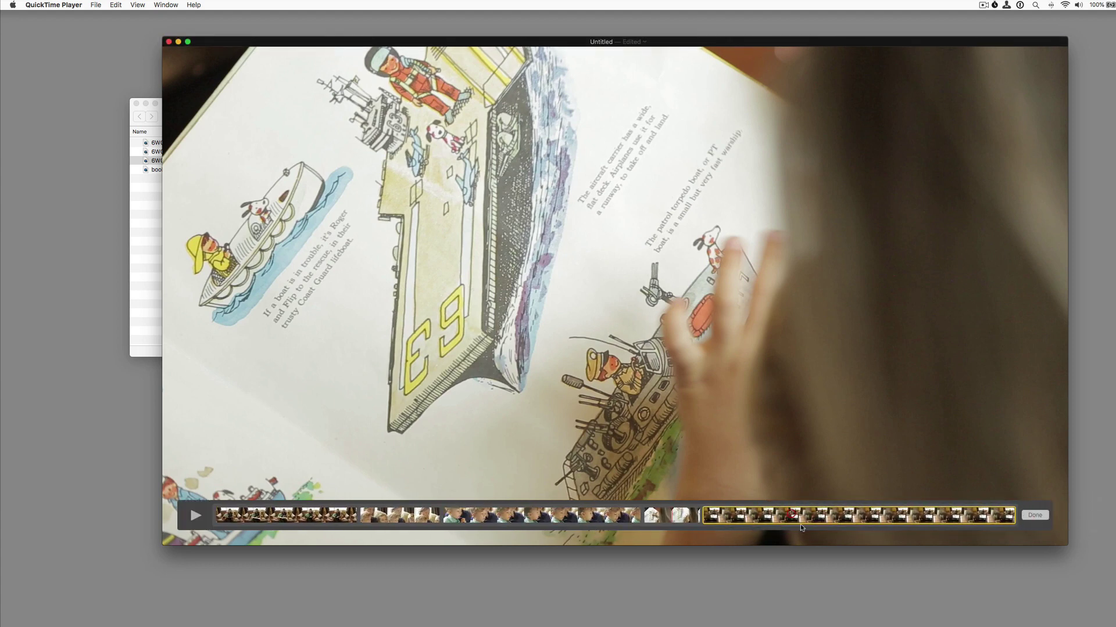
Step: Trim the final living room clip to start at 00:04.45 and end where the boy looks up towards the camera
left_click(748, 517)
left_click(748, 519)
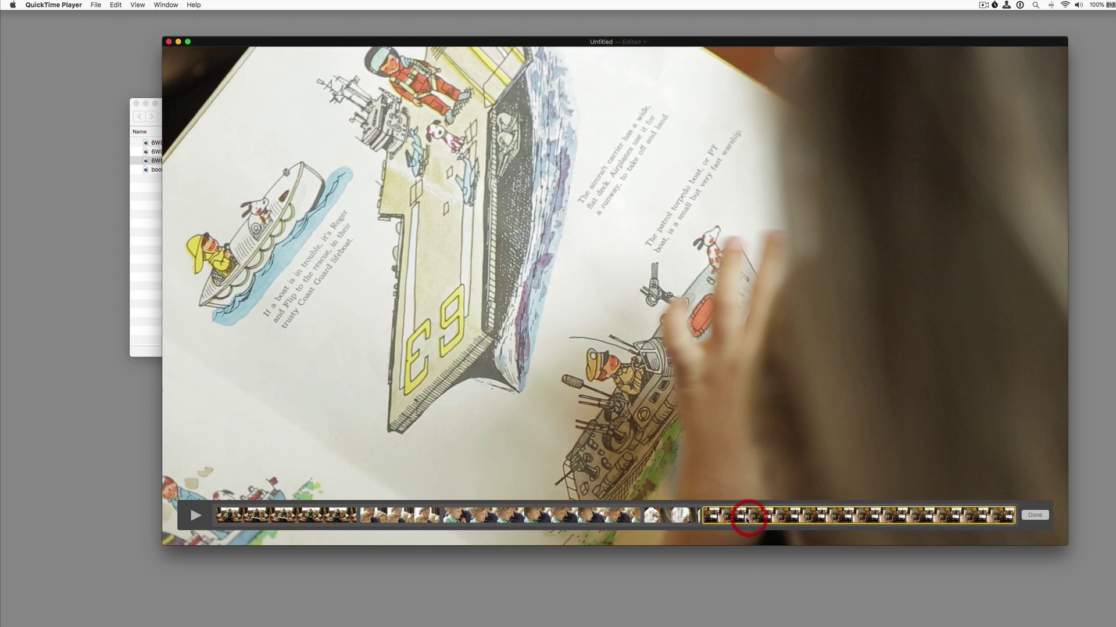
left_click(796, 519)
key("super+t")
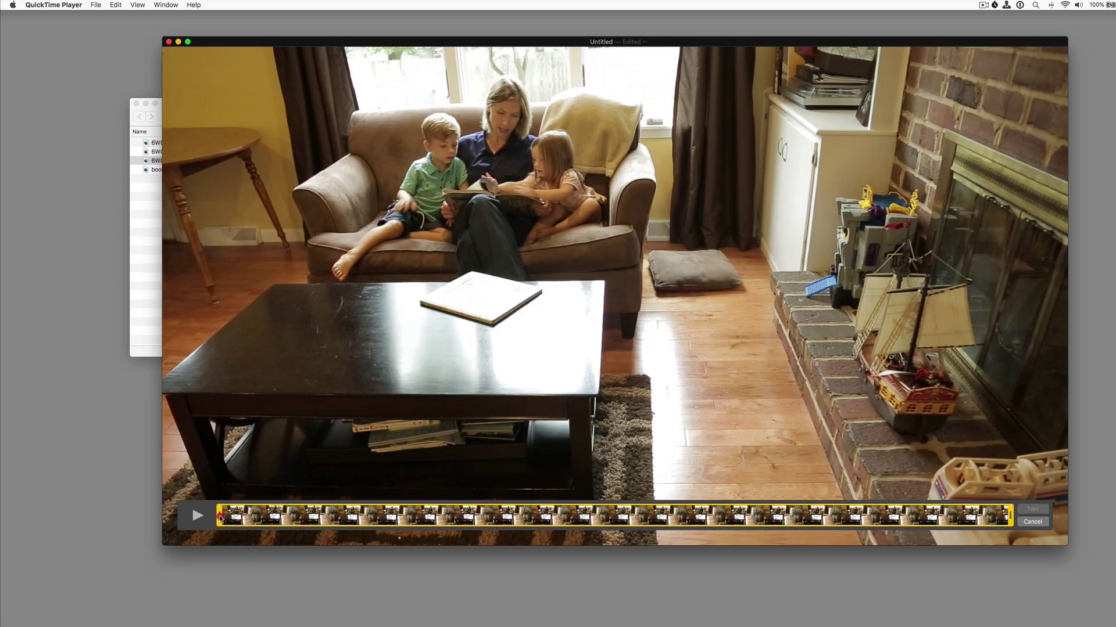
left_click_drag(219, 515, 331, 523)
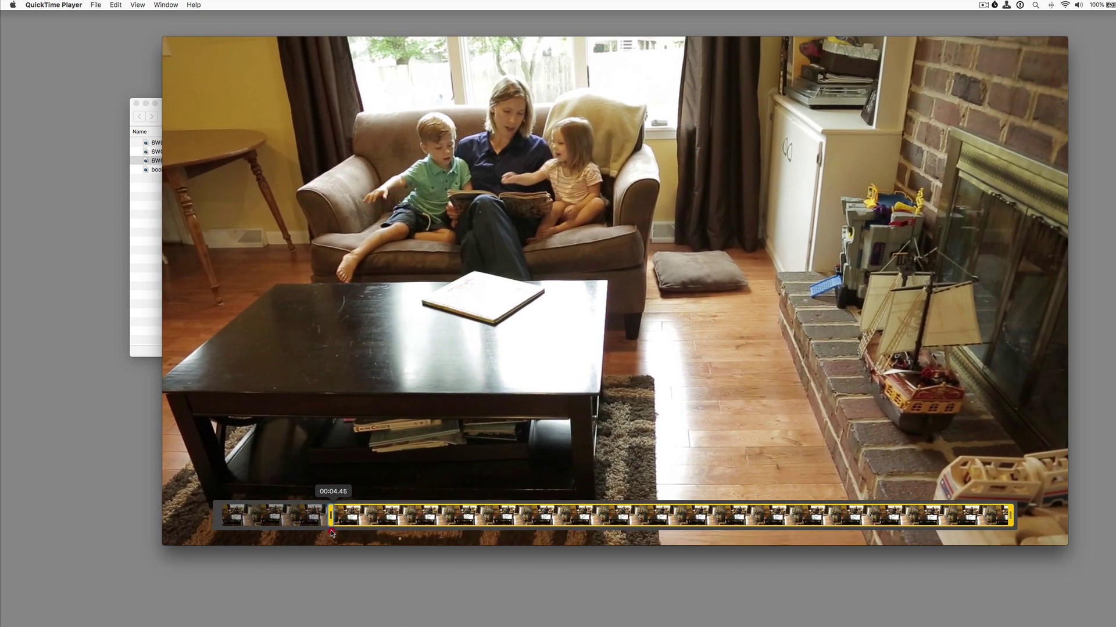
left_click_drag(1010, 518, 499, 527)
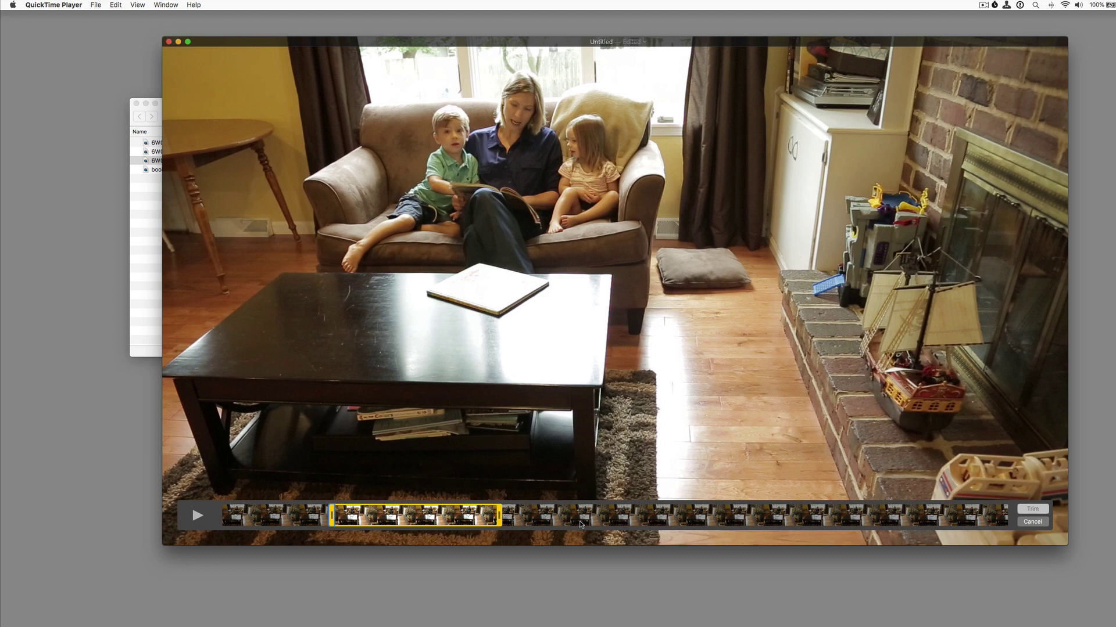
left_click(1037, 510)
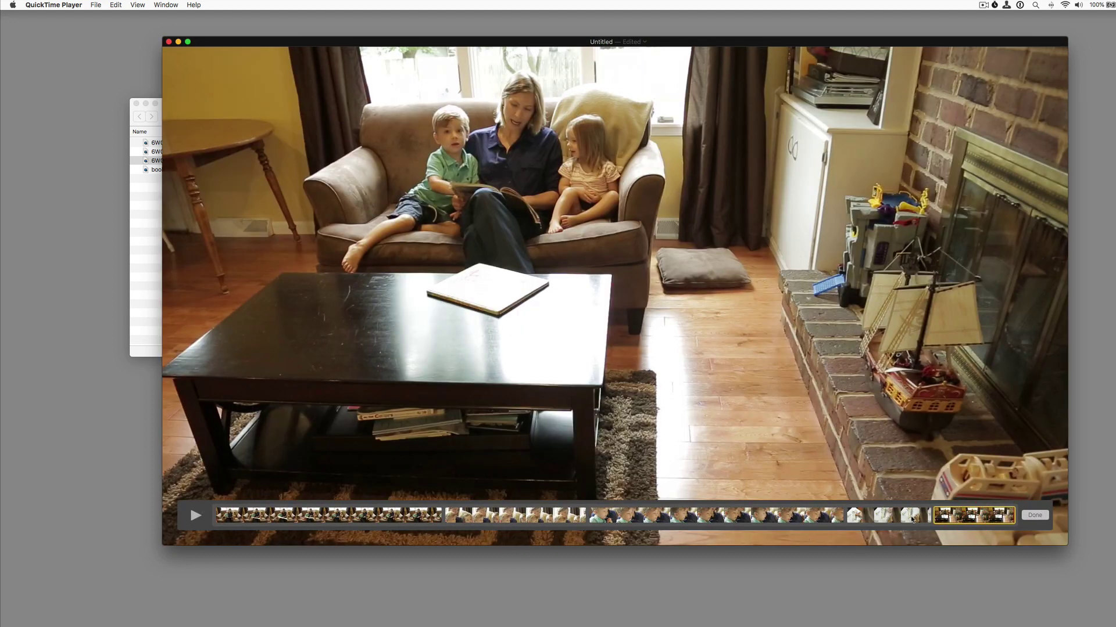
Step: Play the start of the sequence and review the arranged clips through to the final living room shot
left_click(912, 519)
left_click(805, 521)
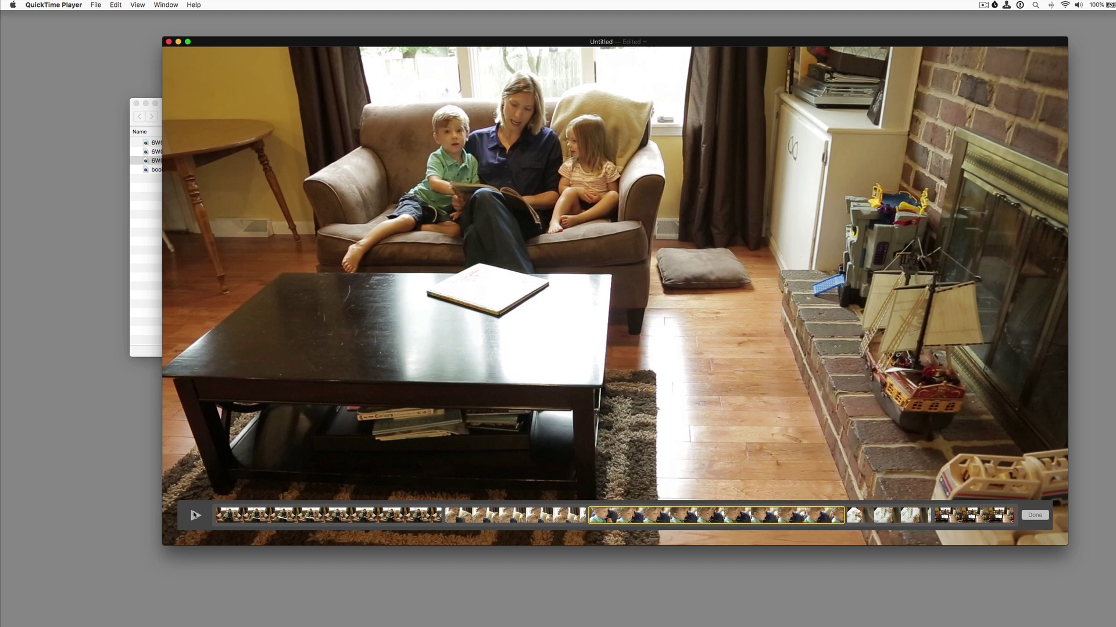
left_click(196, 515)
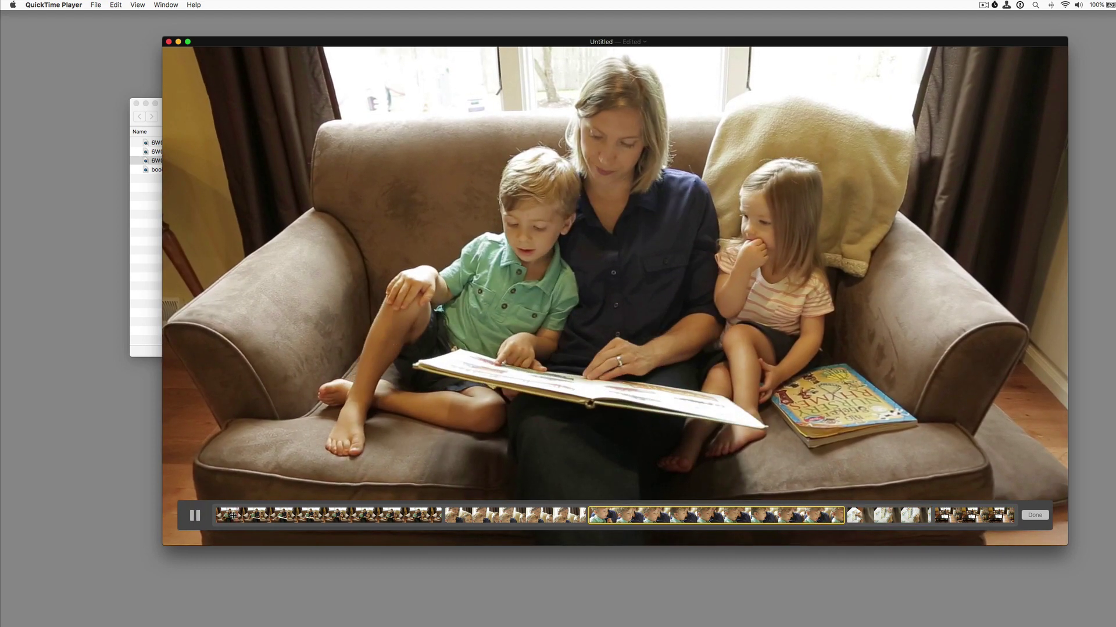
left_click(265, 516)
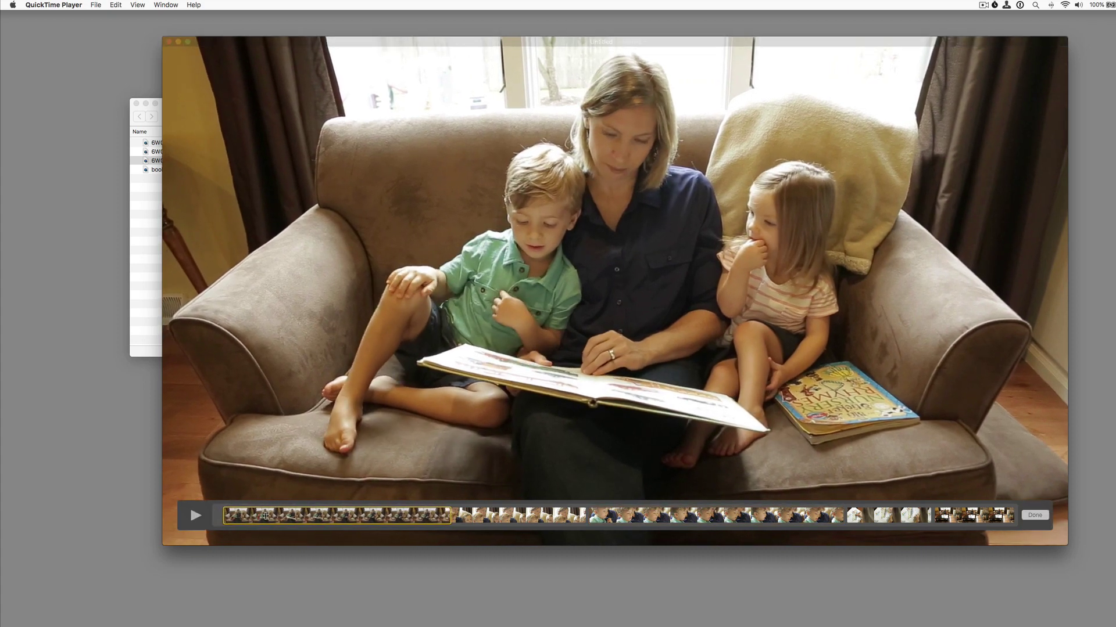
left_click_drag(265, 516, 256, 516)
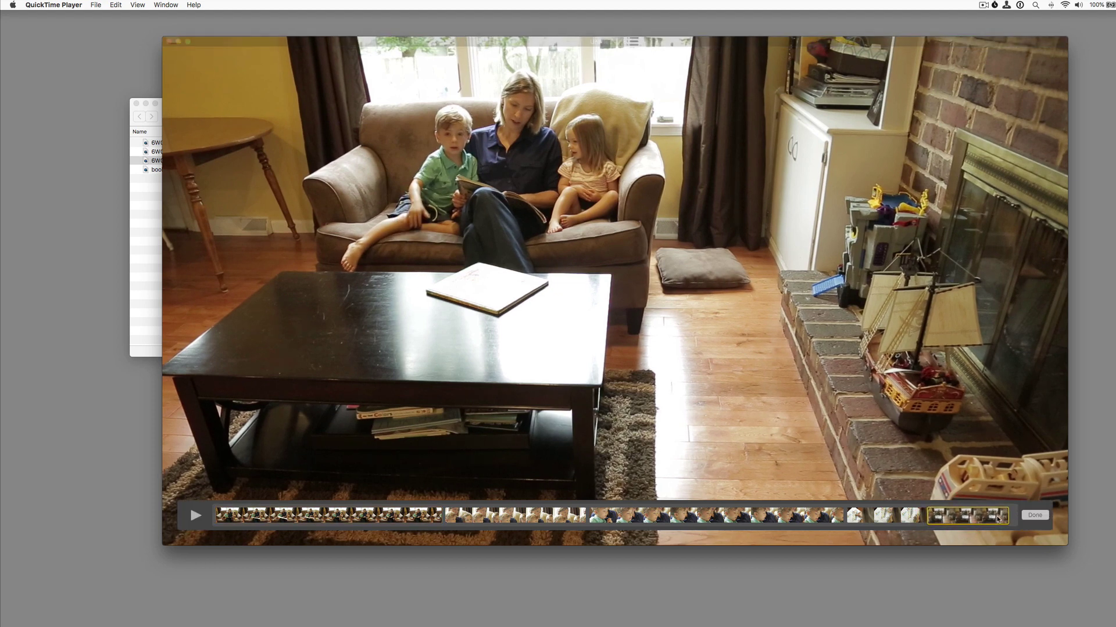
Step: Finish clip editing, close the movie and save it as new edit.mov in the quicktime editing folder
left_click(1037, 517)
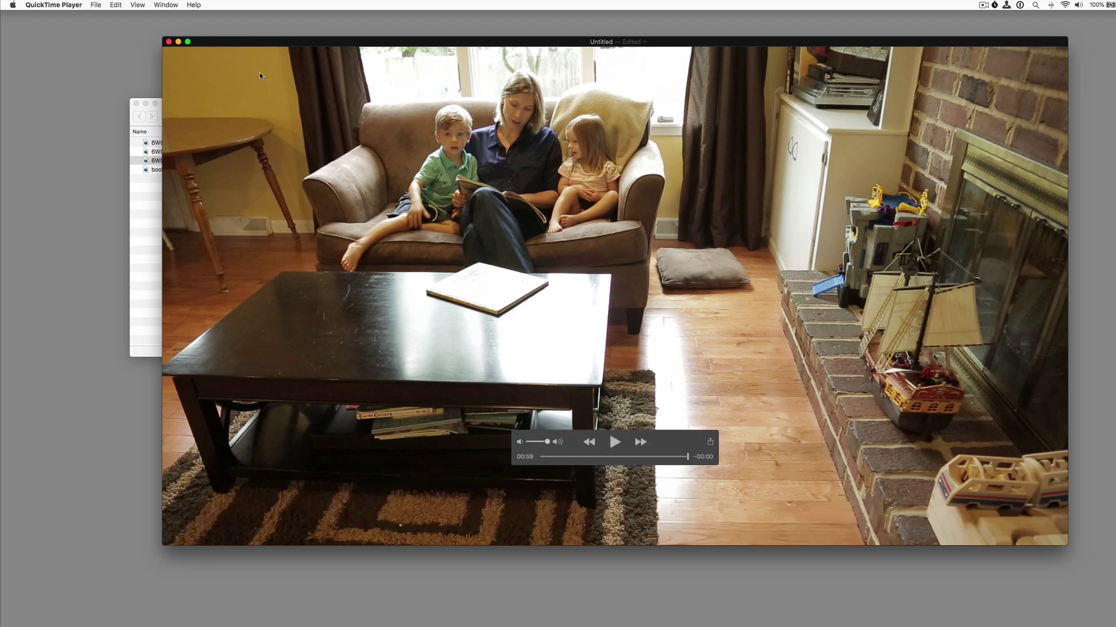
left_click(96, 5)
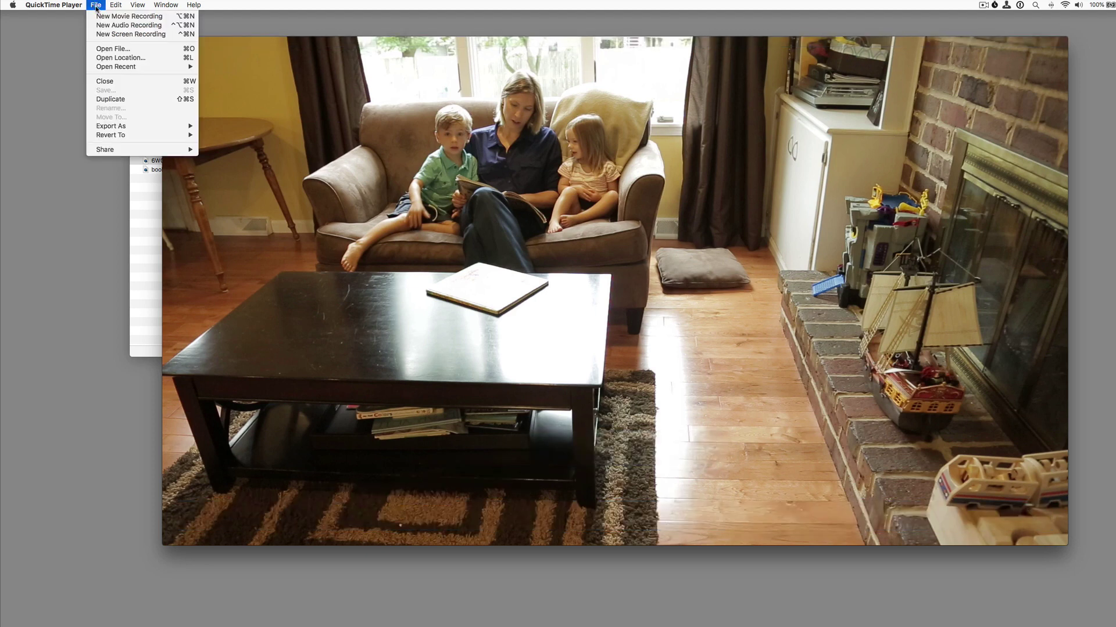
left_click(114, 83)
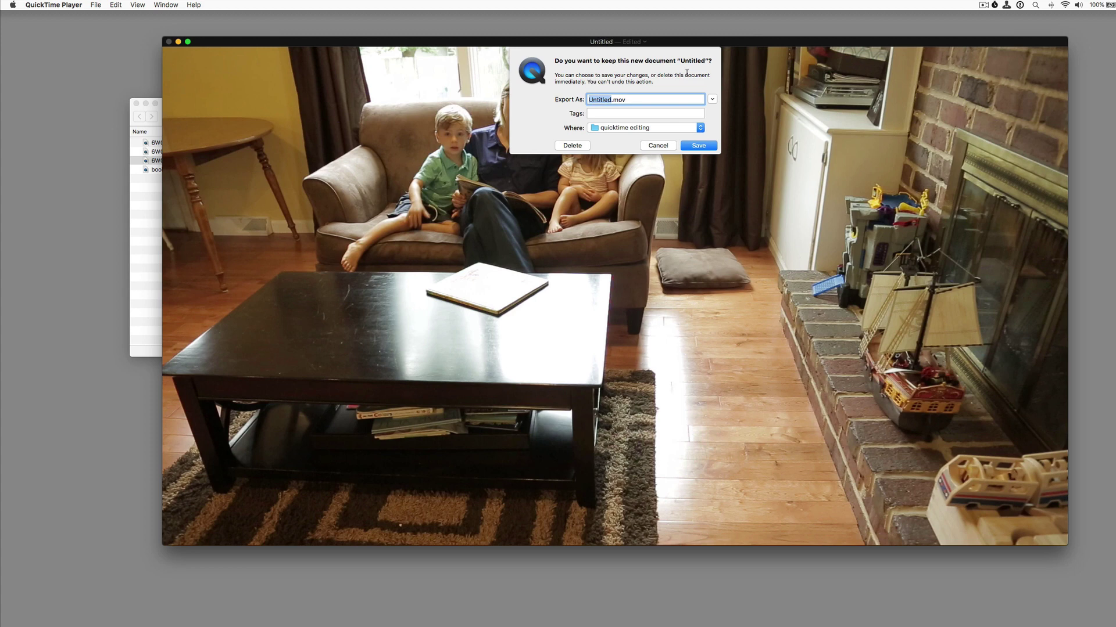
type("new")
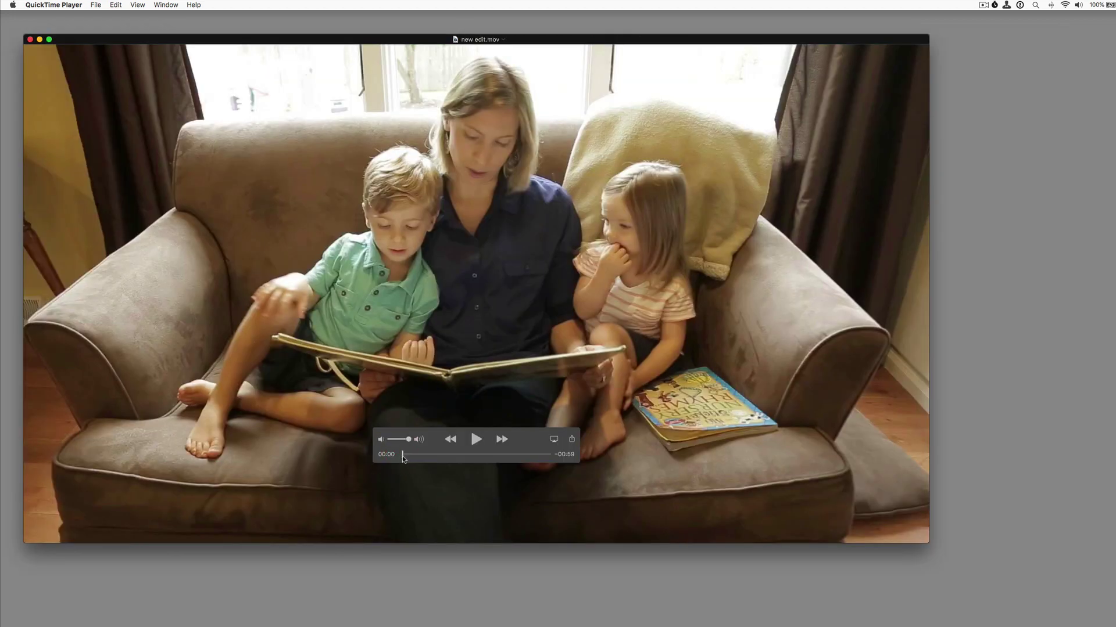
Step: Scrub through the saved new edit.mov from its start to the boy's close-up at 00:28
left_click_drag(404, 459, 476, 454)
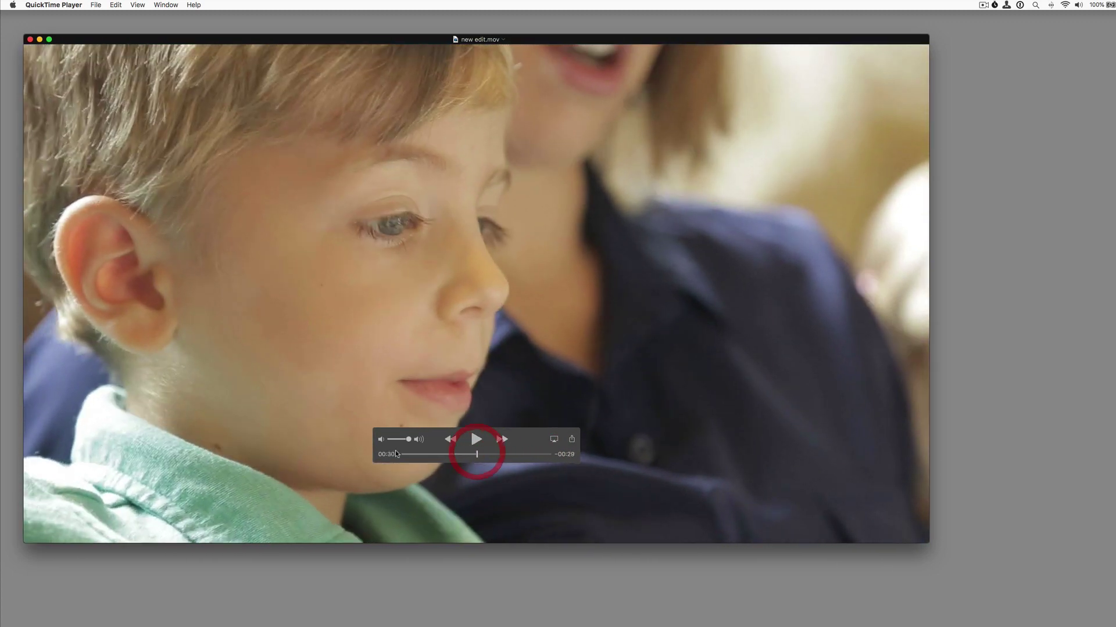
left_click(471, 455)
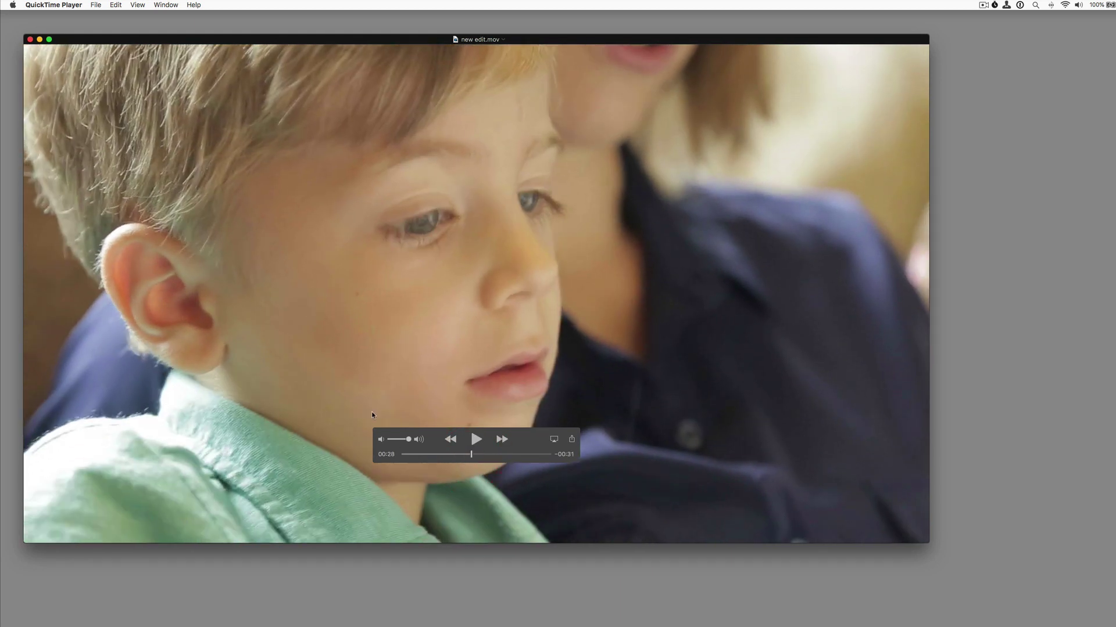